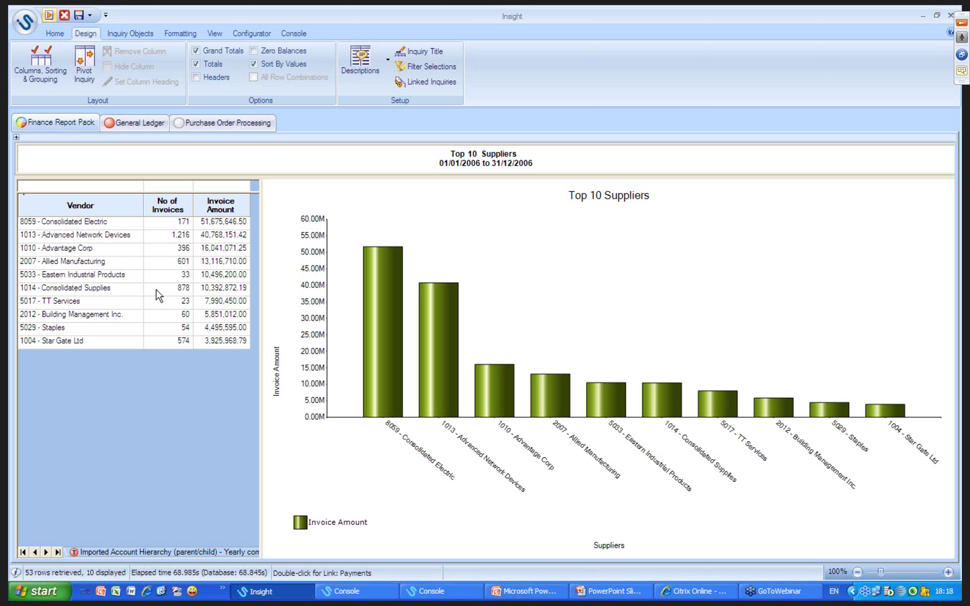
{"action": "left_click", "coordinate": [97, 293]}
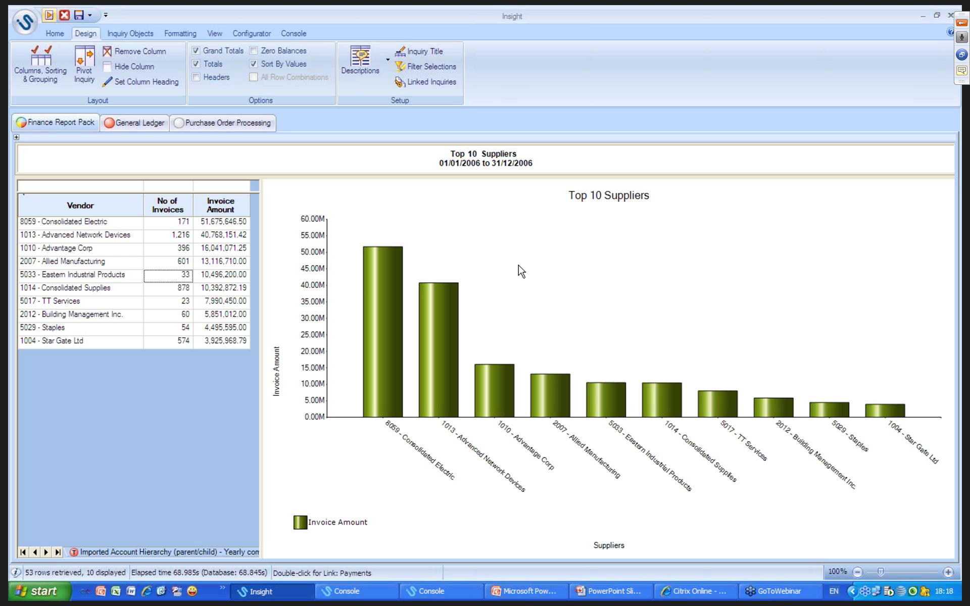
- Make the No of Invoices series a visible line on the 2nd axis with Rectangle markers
{"action": "right_click", "coordinate": [526, 239]}
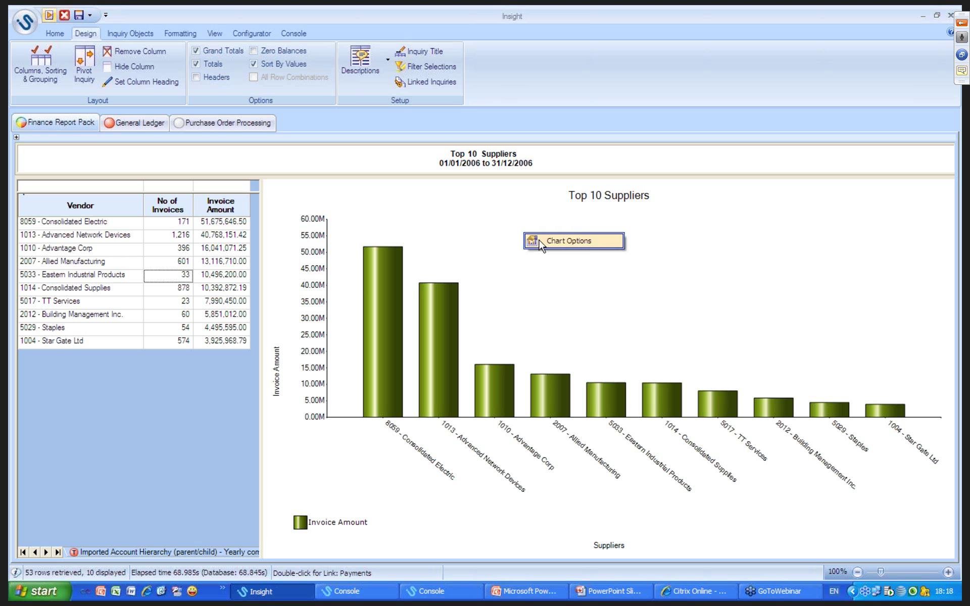
{"action": "left_click", "coordinate": [539, 242]}
{"action": "left_click", "coordinate": [415, 202]}
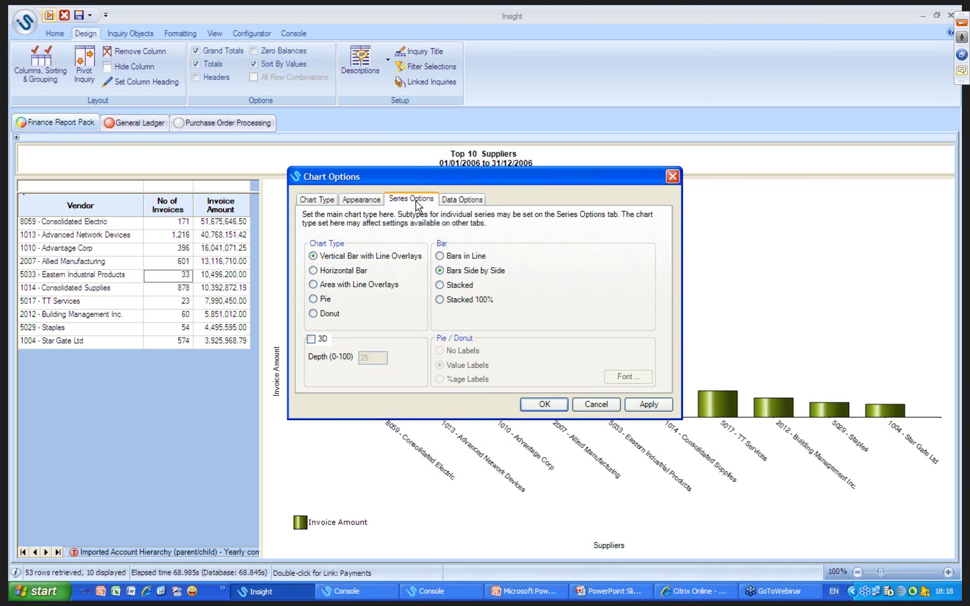
{"action": "left_click", "coordinate": [456, 286]}
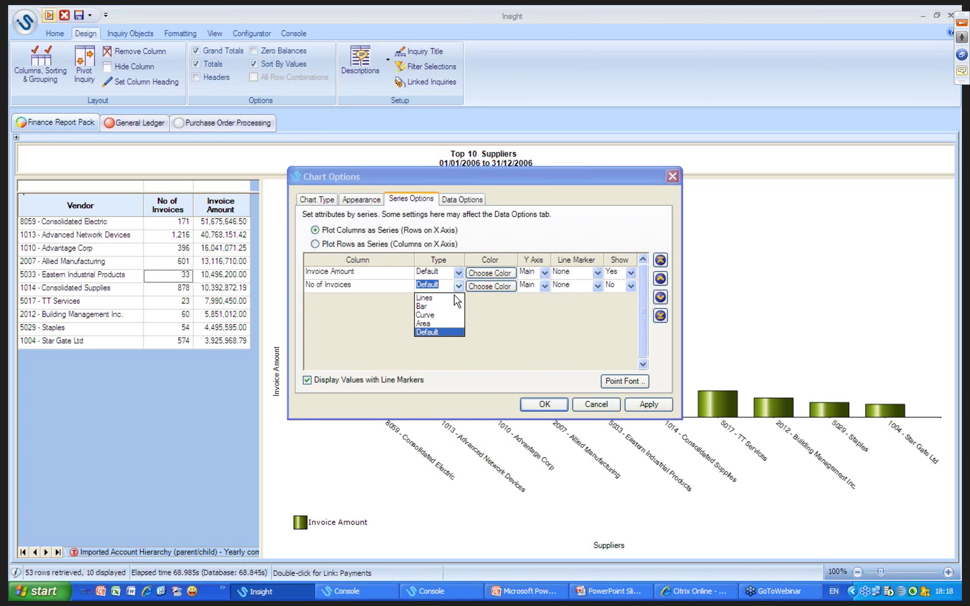
{"action": "left_click", "coordinate": [438, 303]}
{"action": "left_click", "coordinate": [544, 286]}
{"action": "left_click", "coordinate": [525, 306]}
{"action": "left_click", "coordinate": [597, 286]}
{"action": "left_click", "coordinate": [581, 305]}
{"action": "left_click", "coordinate": [631, 287]}
{"action": "left_click", "coordinate": [616, 303]}
{"action": "left_click", "coordinate": [544, 404]}
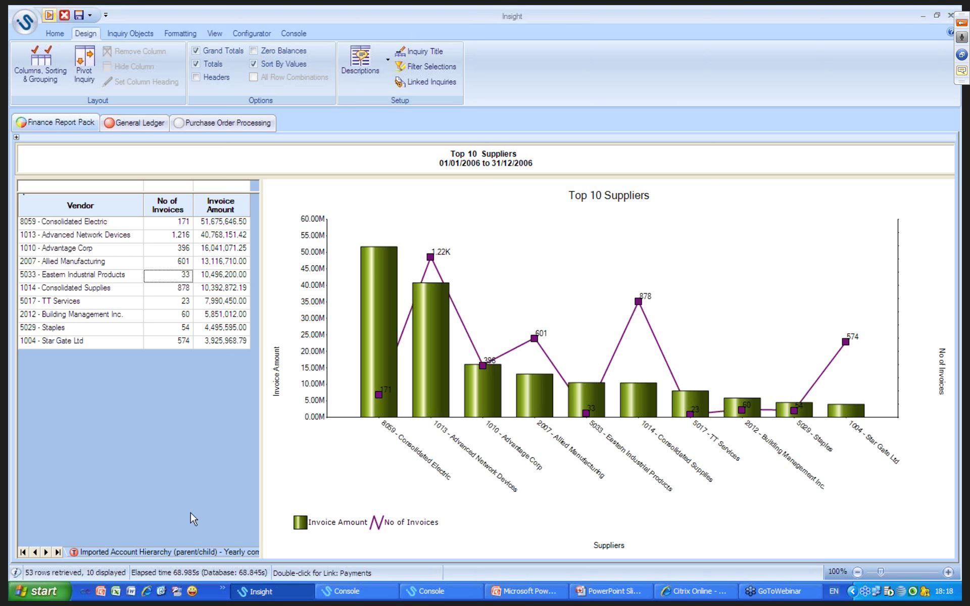
- Scroll the sheet tabs and switch to the Accruals Report sheet
{"action": "left_click", "coordinate": [46, 552]}
{"action": "left_click", "coordinate": [47, 552]}
{"action": "left_click", "coordinate": [164, 553]}
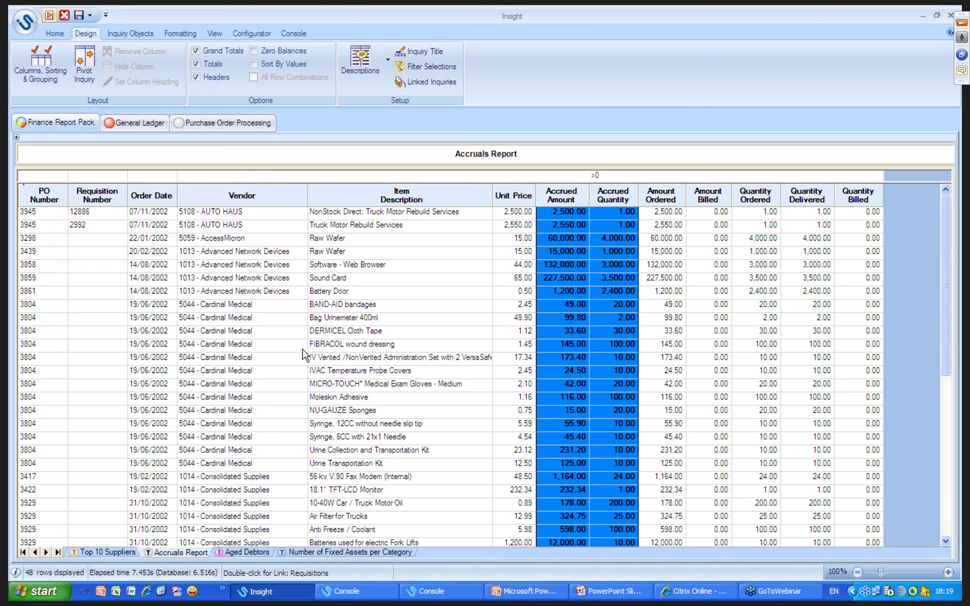
{"action": "left_click", "coordinate": [559, 336]}
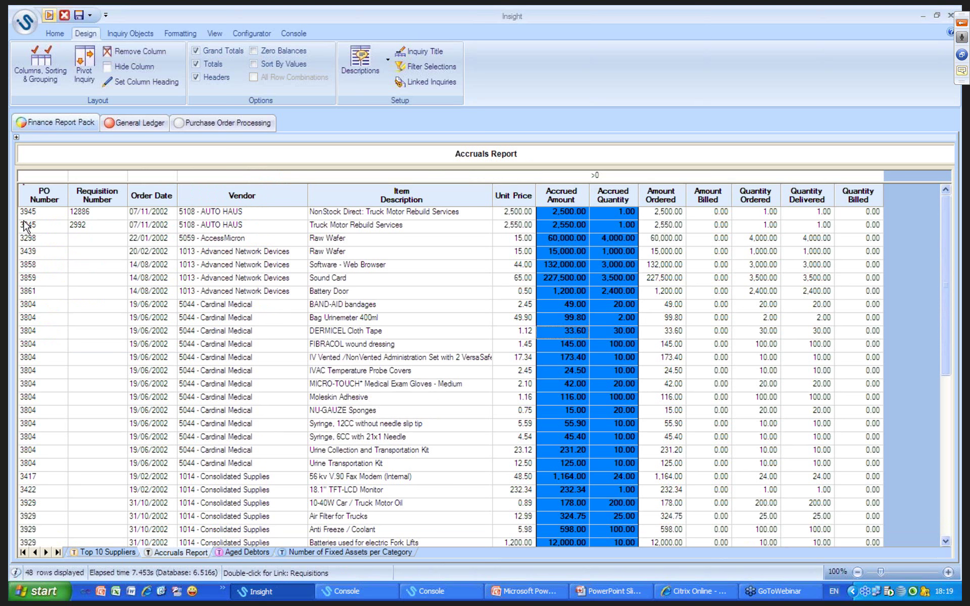
{"action": "left_click", "coordinate": [84, 231]}
{"action": "left_click", "coordinate": [370, 255]}
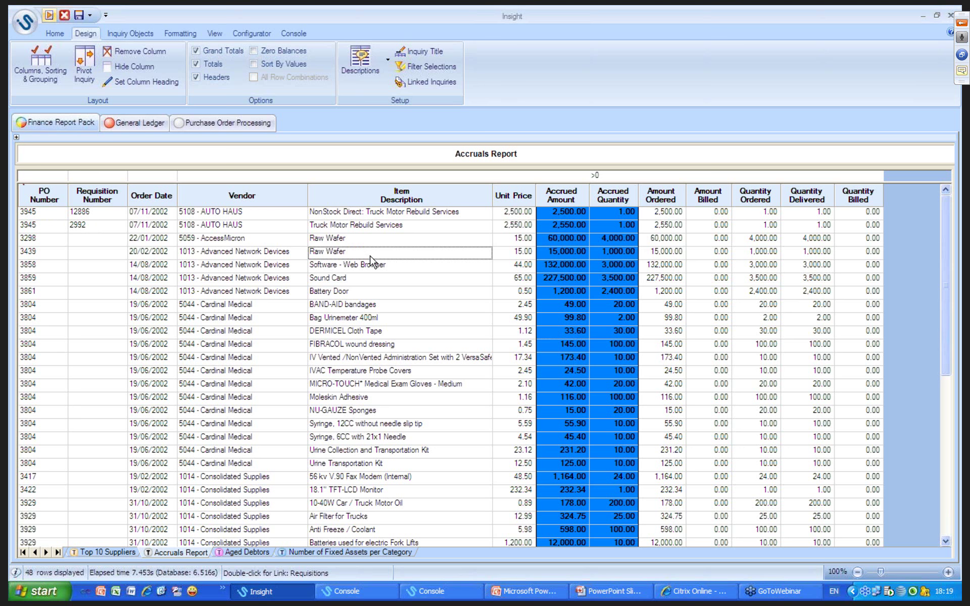
- Add Department as the first displayed column and top sorting and grouping level in the Accruals Report
{"action": "left_click", "coordinate": [43, 68]}
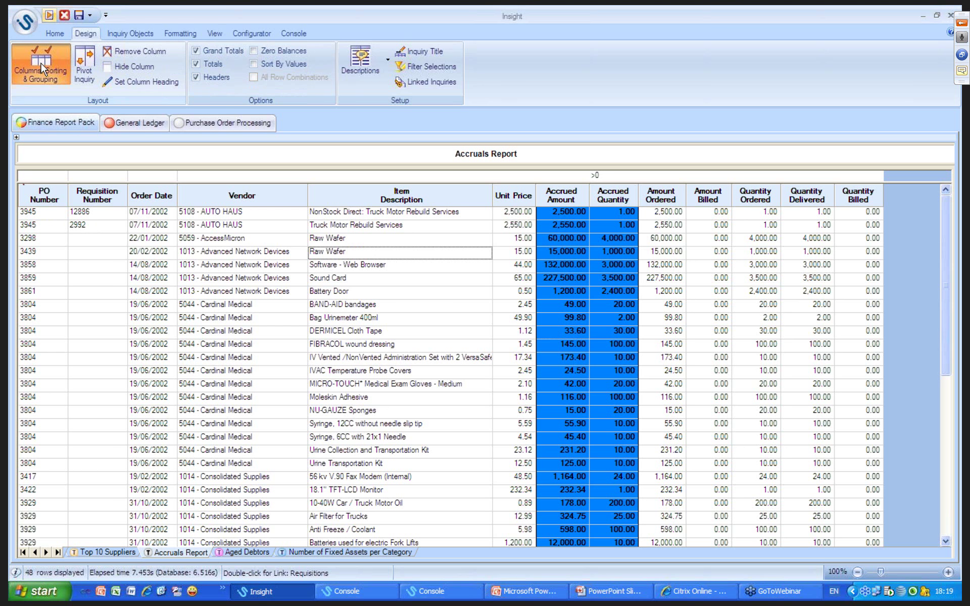
{"action": "left_click", "coordinate": [269, 243]}
{"action": "double_click", "coordinate": [269, 243]}
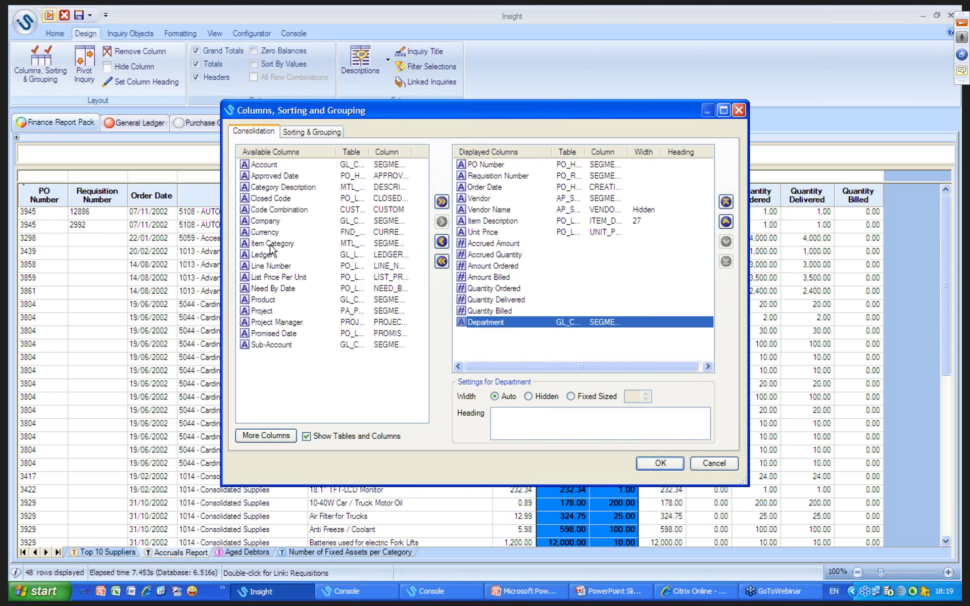
{"action": "left_click", "coordinate": [726, 201]}
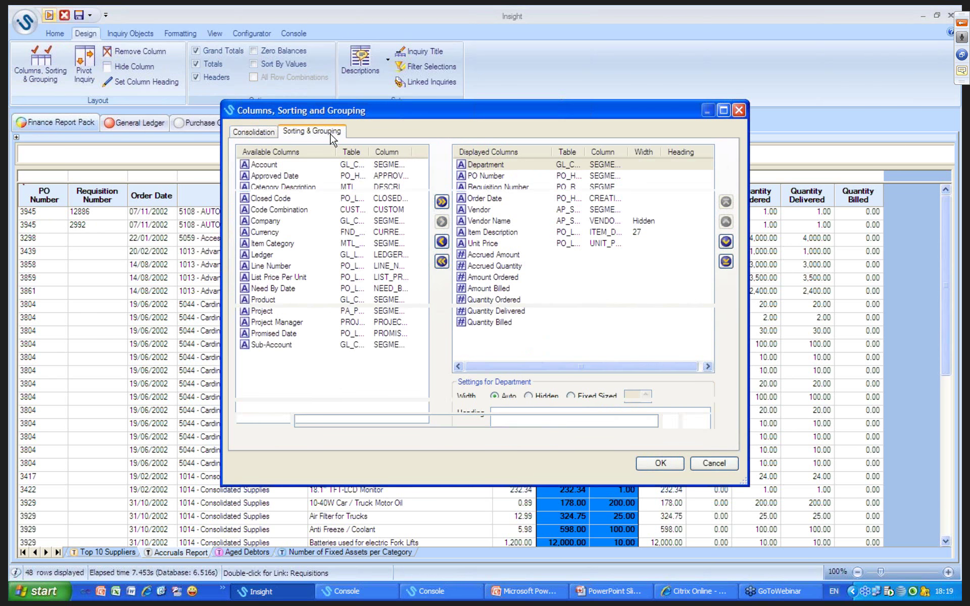
{"action": "left_click", "coordinate": [725, 221]}
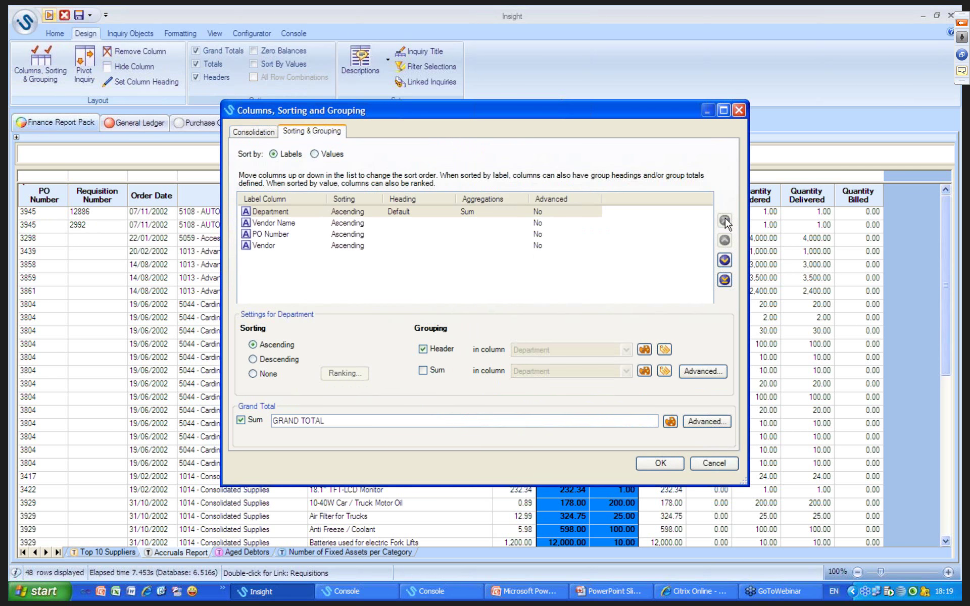
{"action": "left_click", "coordinate": [660, 463]}
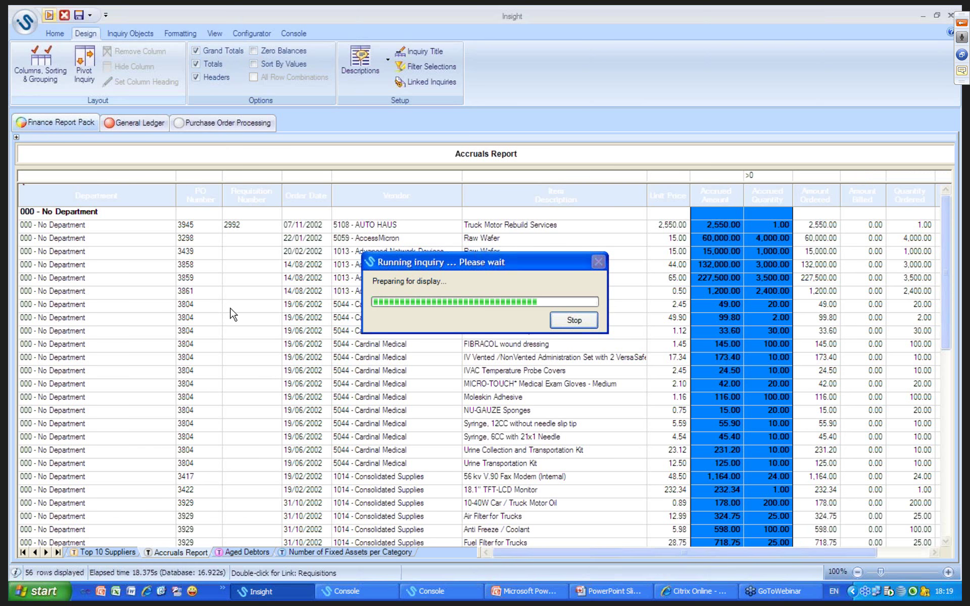
{"action": "left_click", "coordinate": [727, 278]}
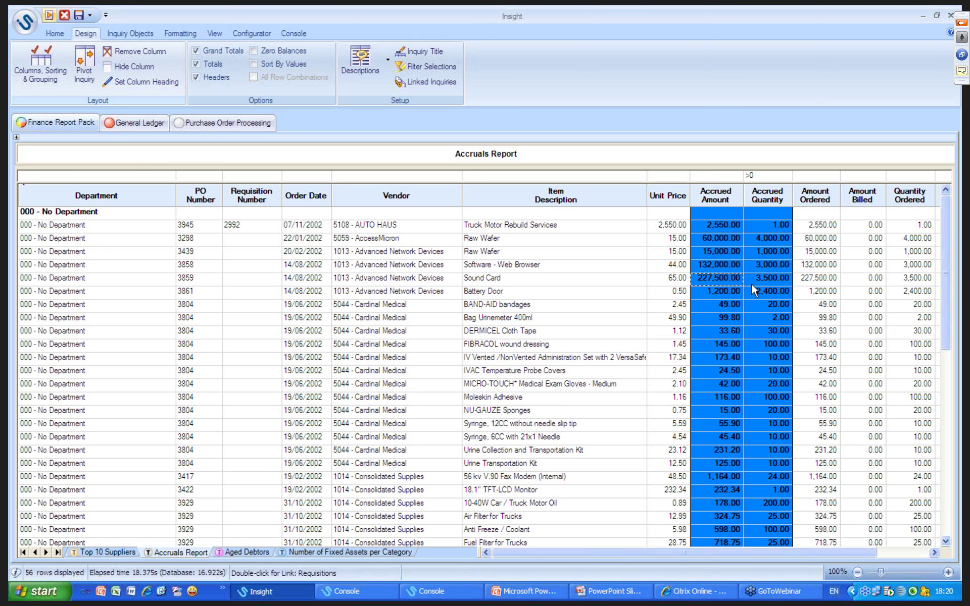
- Create a new GL Balances R12 inquiry from the New Inquiry templates
{"action": "left_click", "coordinate": [53, 34]}
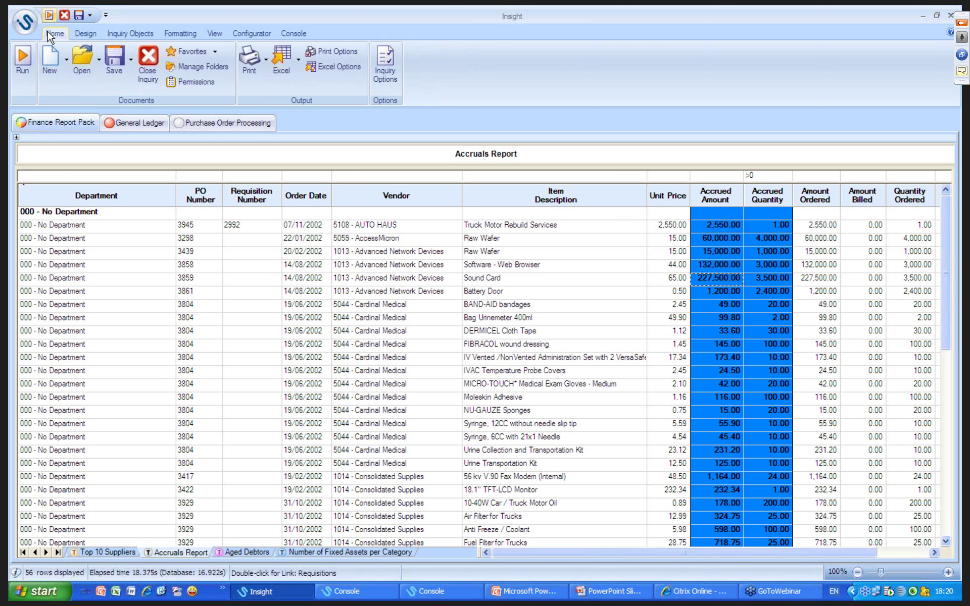
{"action": "left_click", "coordinate": [53, 60]}
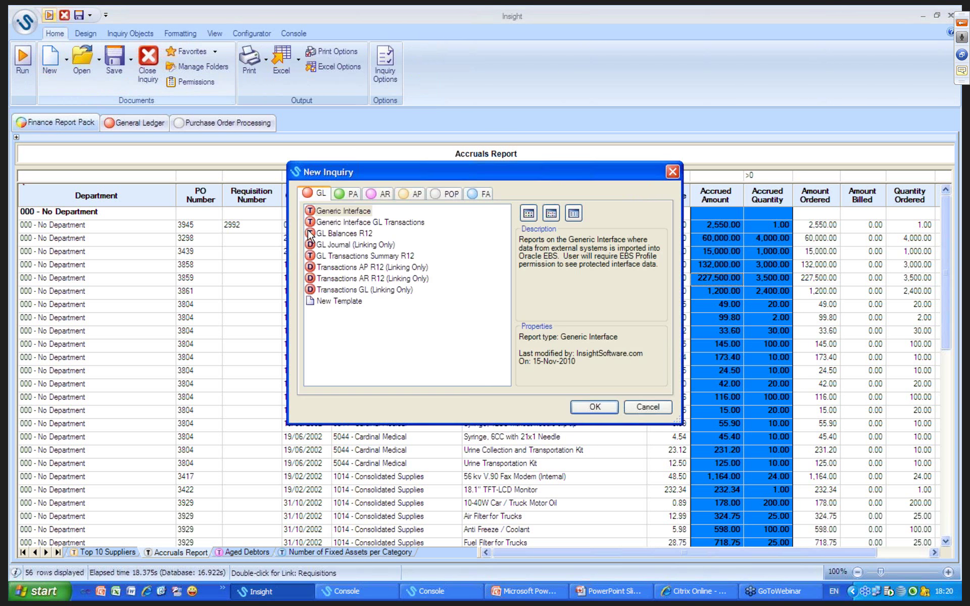
{"action": "double_click", "coordinate": [334, 232]}
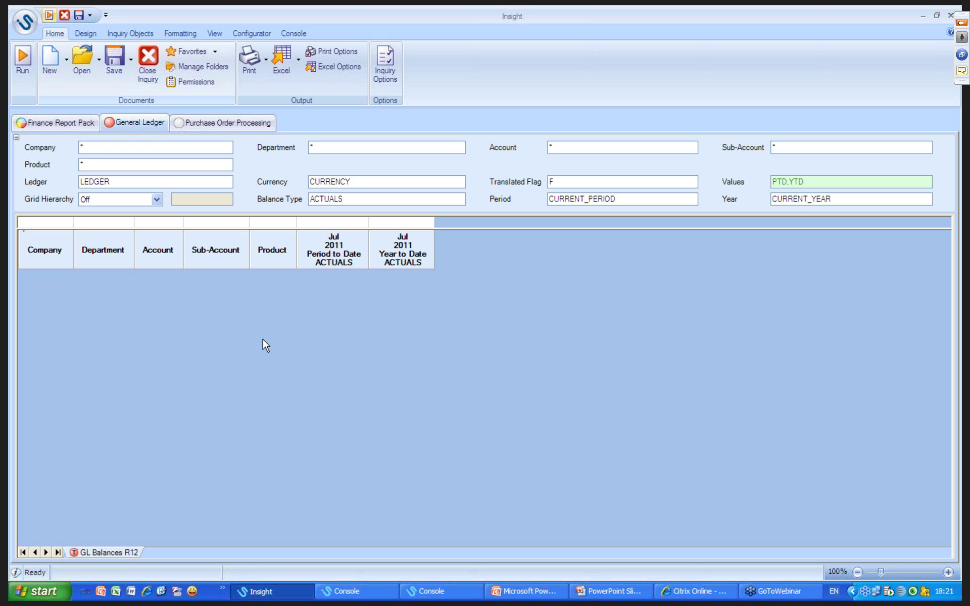
- Filter accounts to 4110:4150 and remove YTD from the Values filter
{"action": "left_click", "coordinate": [557, 147]}
{"action": "type", "text": "4110:4150"}
{"action": "key", "text": "Tab"}
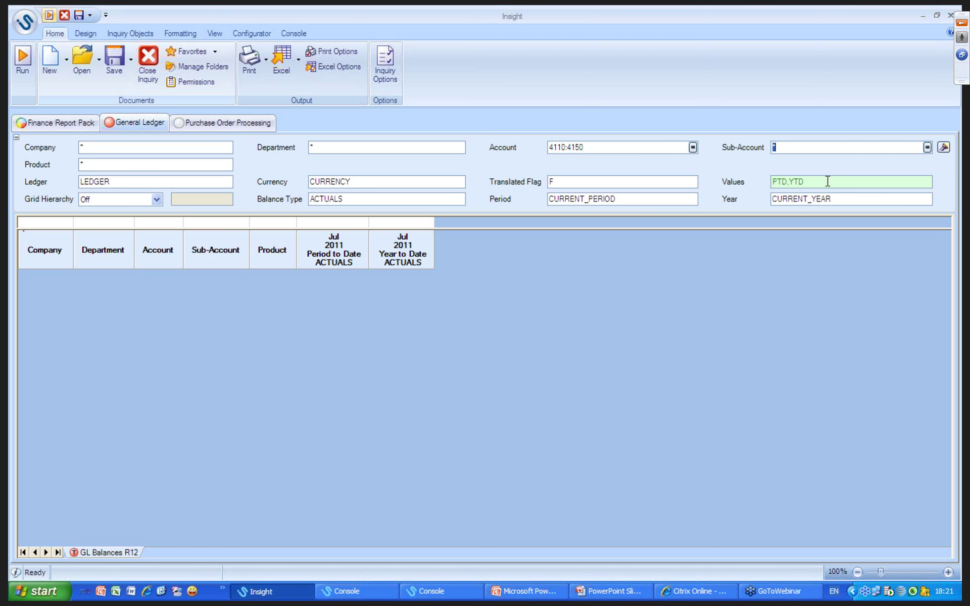
{"action": "left_click", "coordinate": [823, 182]}
{"action": "key", "text": "BackSpace"}
{"action": "key", "text": "BackSpace"}
{"action": "key", "text": "BackSpace"}
{"action": "key", "text": "BackSpace"}
- Replace CURRENT_PERIOD with all calculated periods, Quarter 1–4 and Total Year
{"action": "left_click", "coordinate": [658, 199]}
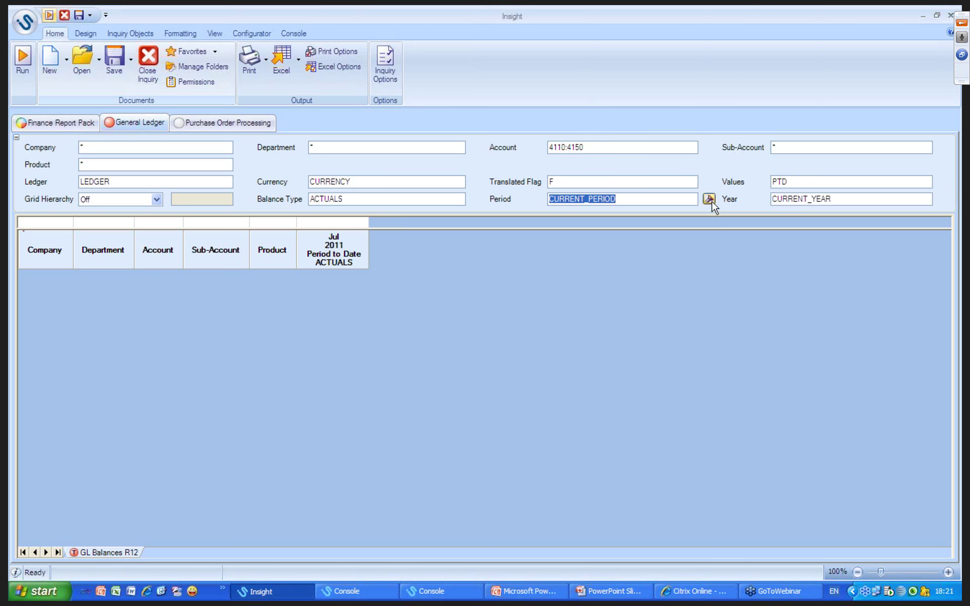
{"action": "left_click", "coordinate": [708, 198]}
{"action": "double_click", "coordinate": [615, 130]}
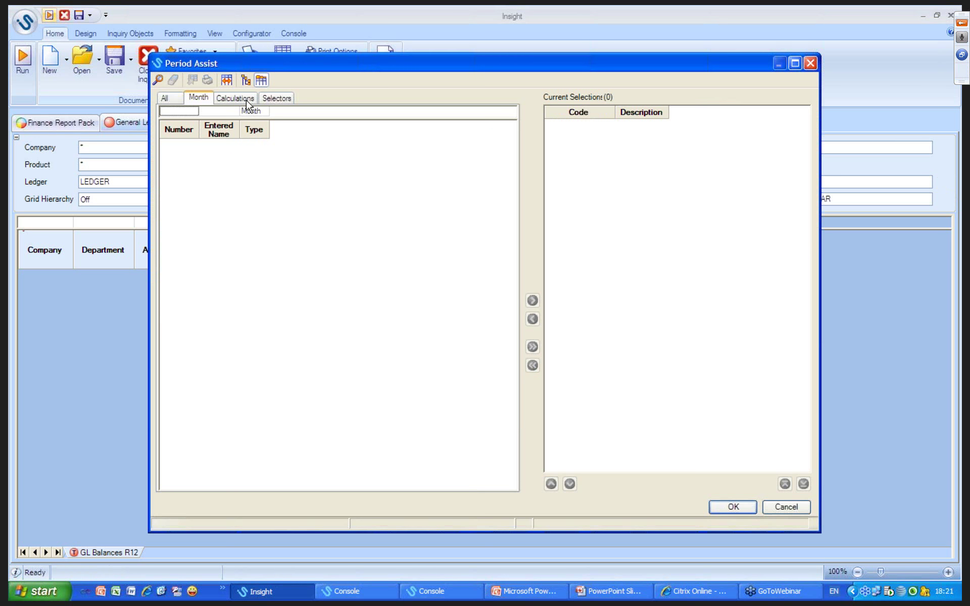
{"action": "left_click", "coordinate": [222, 97]}
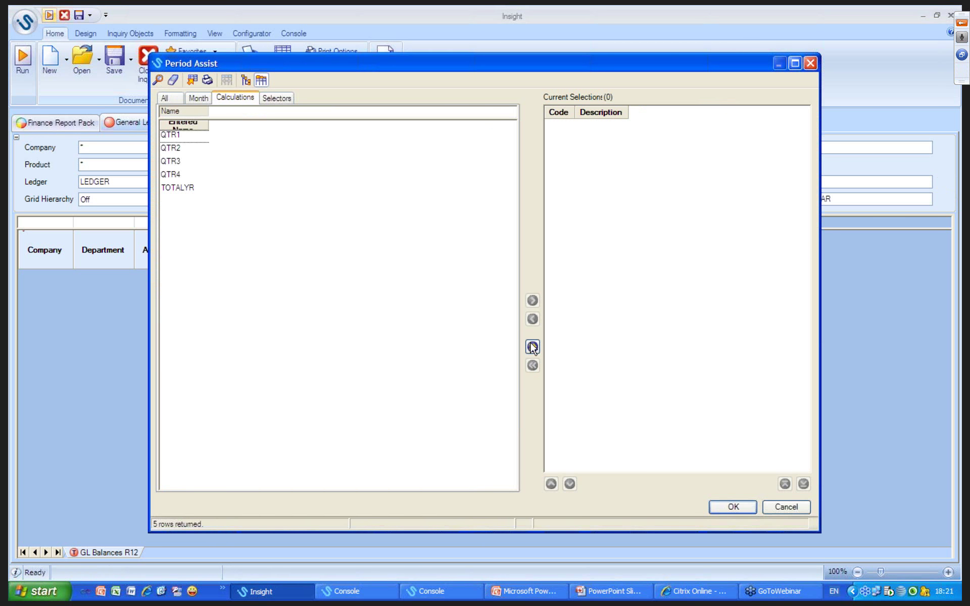
{"action": "left_click", "coordinate": [531, 346]}
{"action": "left_click", "coordinate": [732, 507]}
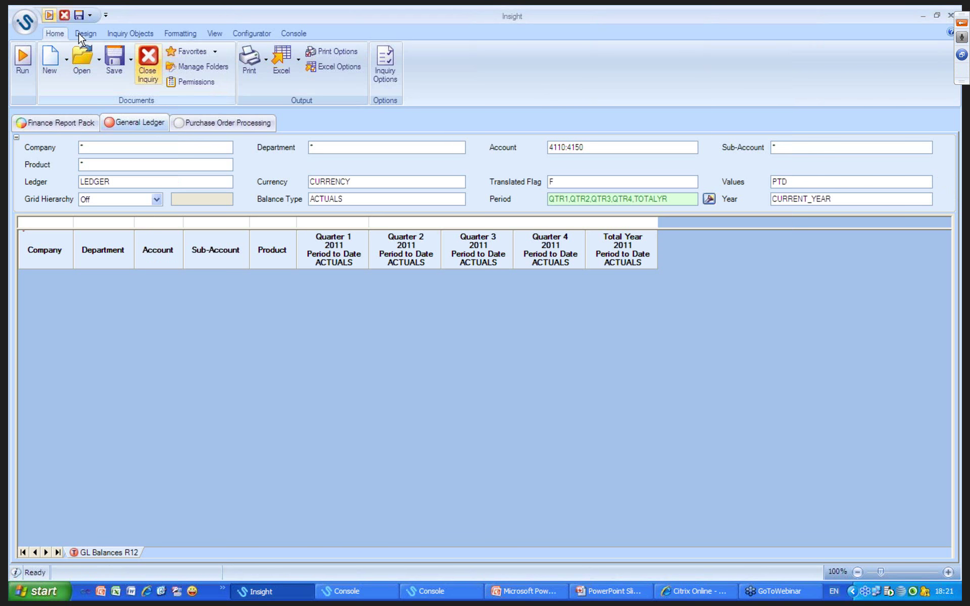
{"action": "left_click", "coordinate": [85, 34]}
{"action": "left_click", "coordinate": [41, 63]}
{"action": "double_click", "coordinate": [477, 164]}
{"action": "double_click", "coordinate": [476, 164]}
{"action": "double_click", "coordinate": [476, 175]}
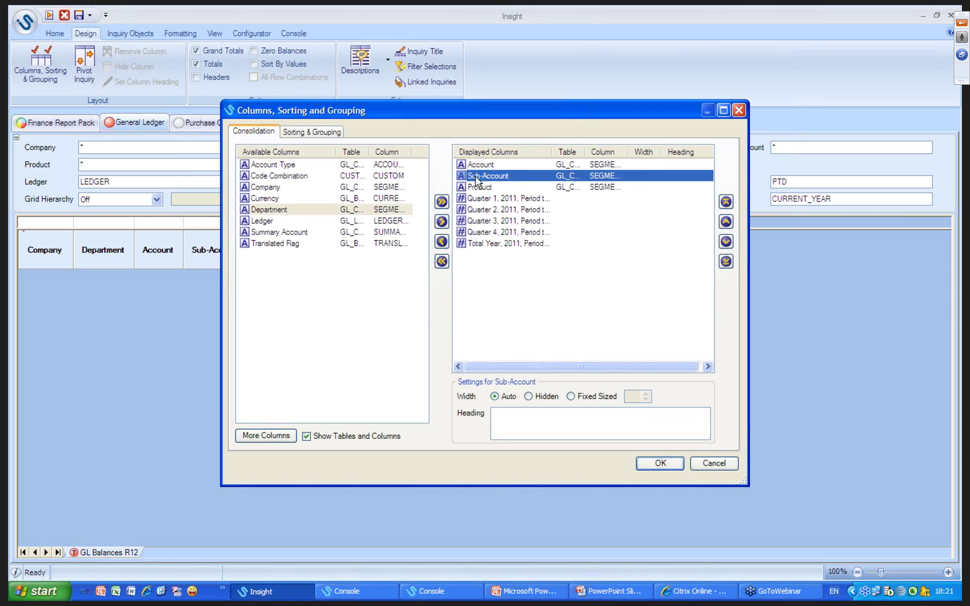
{"action": "double_click", "coordinate": [476, 175]}
{"action": "left_click", "coordinate": [665, 463]}
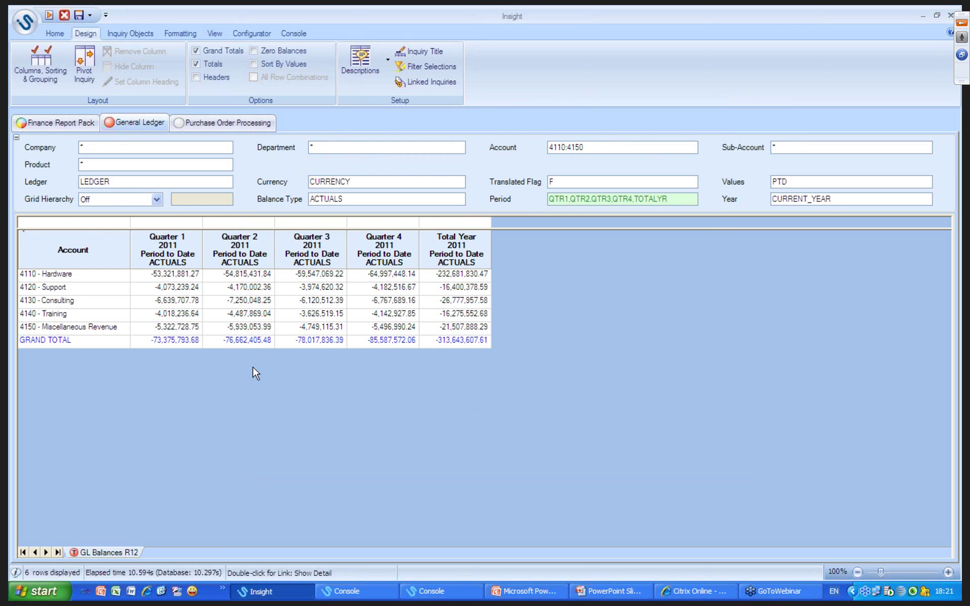
- Tick Reverse Signs in the Default (Numbers) format and apply it
{"action": "left_click", "coordinate": [180, 34]}
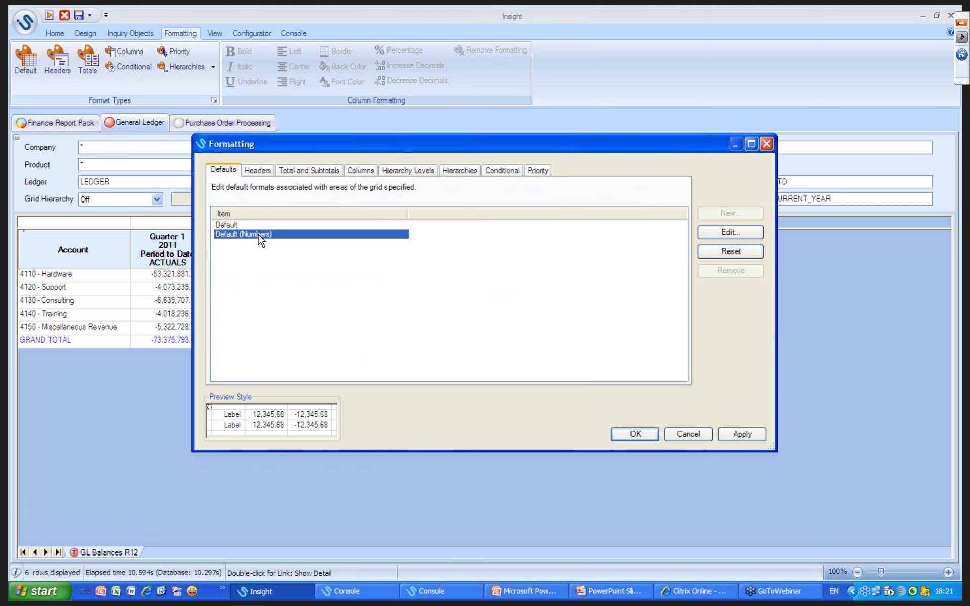
{"action": "left_click", "coordinate": [716, 233]}
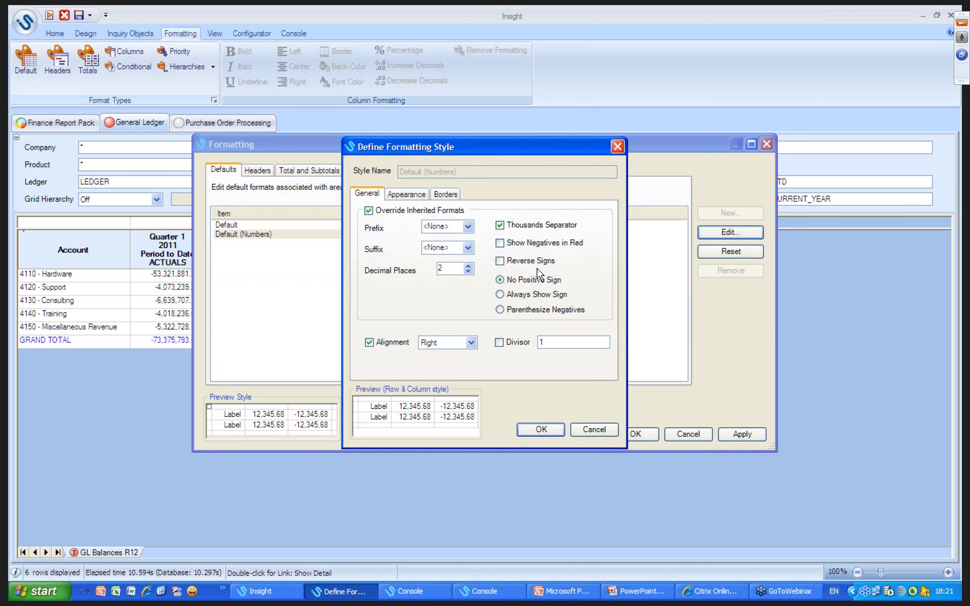
{"action": "left_click", "coordinate": [534, 261]}
{"action": "left_click", "coordinate": [540, 430]}
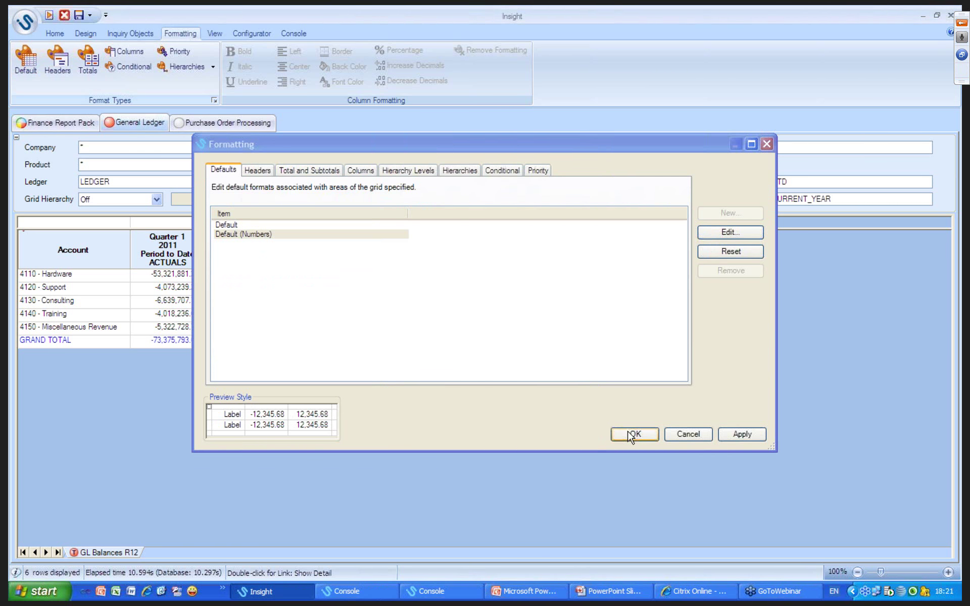
{"action": "left_click", "coordinate": [635, 434]}
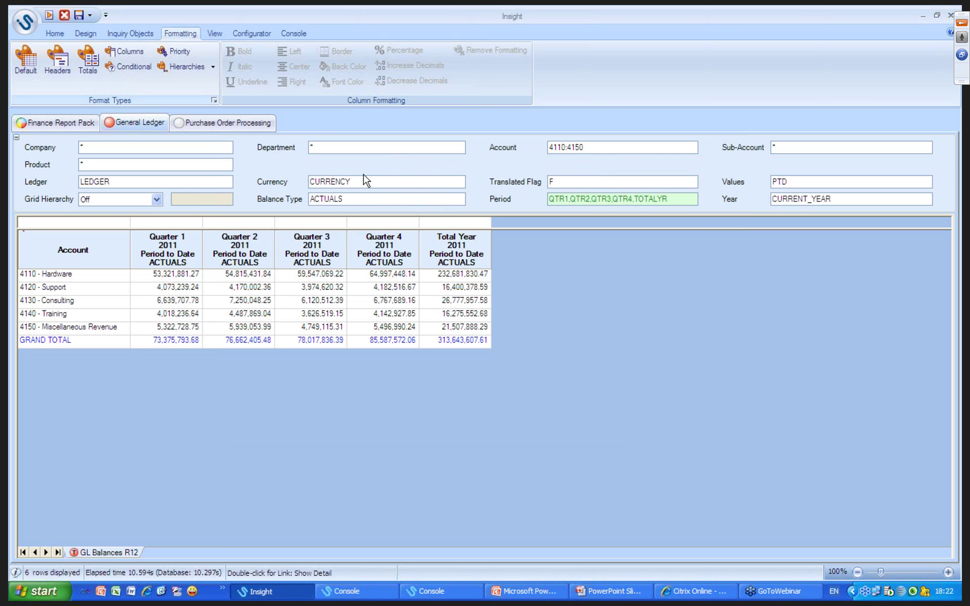
- Switch the inquiry view to Data & Chart
{"action": "left_click", "coordinate": [215, 33]}
{"action": "left_click", "coordinate": [51, 63]}
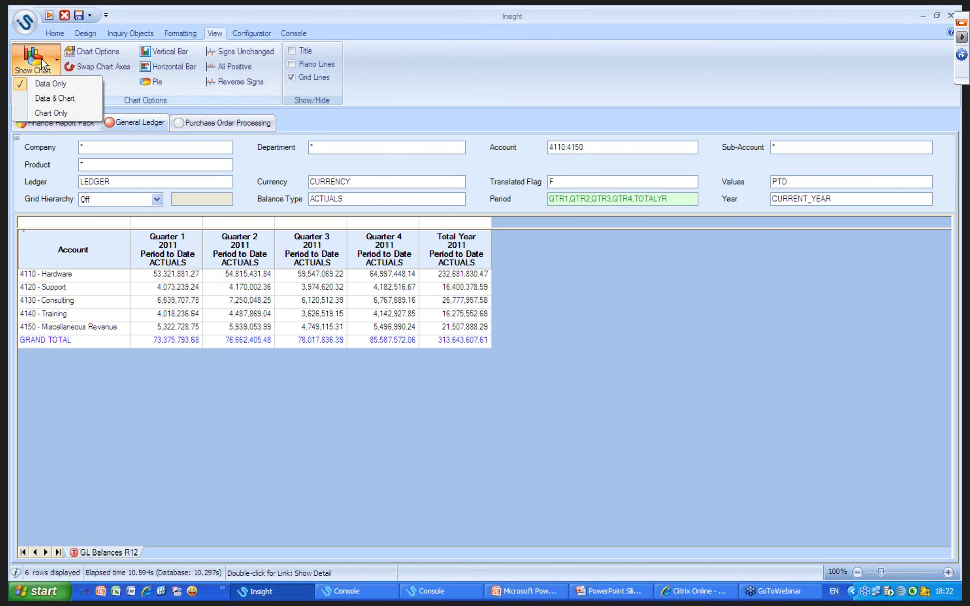
{"action": "left_click", "coordinate": [45, 97]}
- Plot the Total Year series as a line on the 2nd axis with rectangle markers
{"action": "right_click", "coordinate": [683, 327]}
{"action": "left_click", "coordinate": [696, 327]}
{"action": "left_click", "coordinate": [460, 200]}
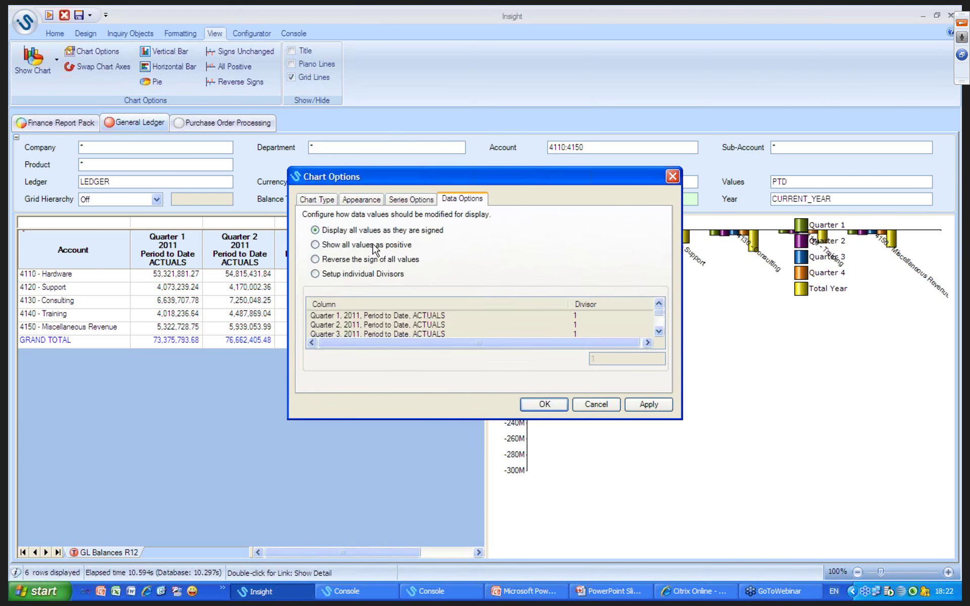
{"action": "left_click", "coordinate": [413, 200]}
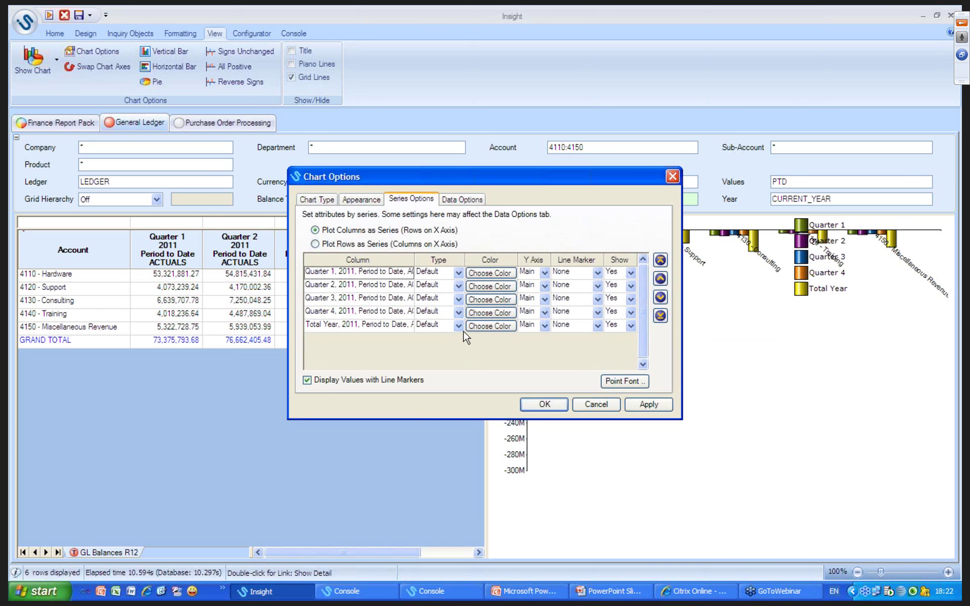
{"action": "left_click", "coordinate": [458, 325]}
{"action": "left_click", "coordinate": [448, 339]}
{"action": "left_click", "coordinate": [544, 325]}
{"action": "left_click", "coordinate": [530, 344]}
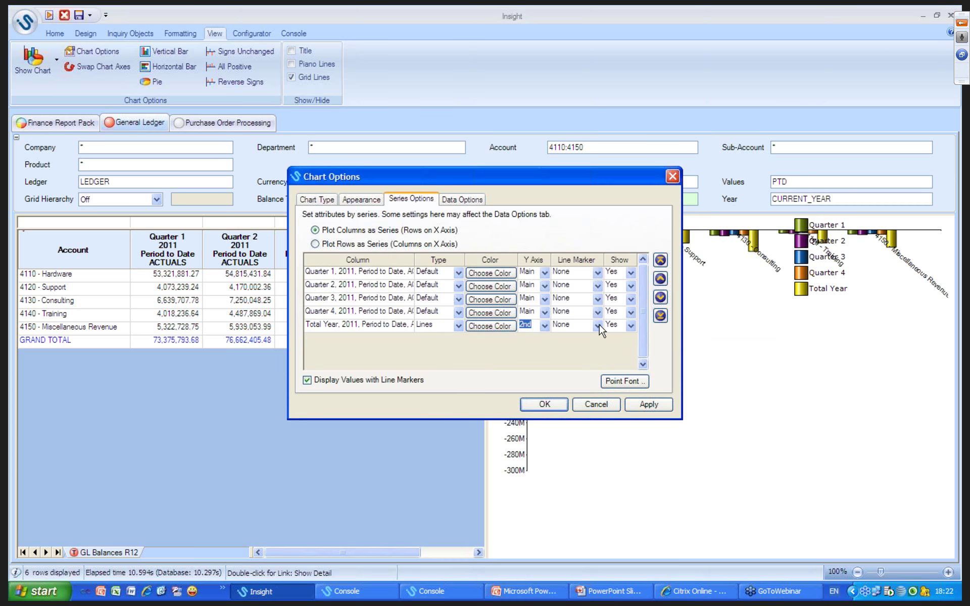
{"action": "left_click", "coordinate": [597, 326]}
{"action": "left_click", "coordinate": [576, 337]}
{"action": "left_click", "coordinate": [545, 404]}
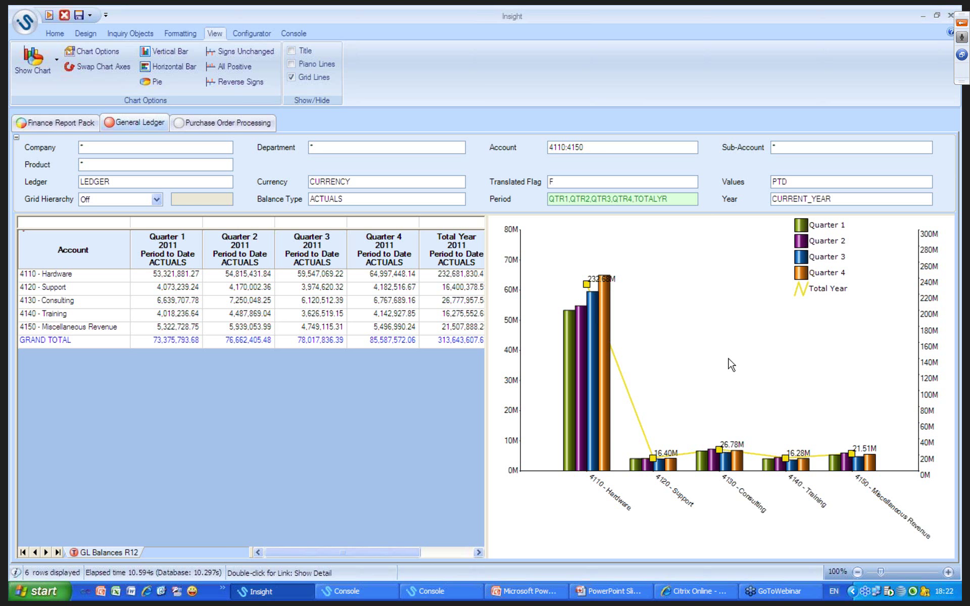
- Return to Data Only and add Department to the displayed columns
{"action": "left_click", "coordinate": [32, 59]}
{"action": "left_click", "coordinate": [35, 85]}
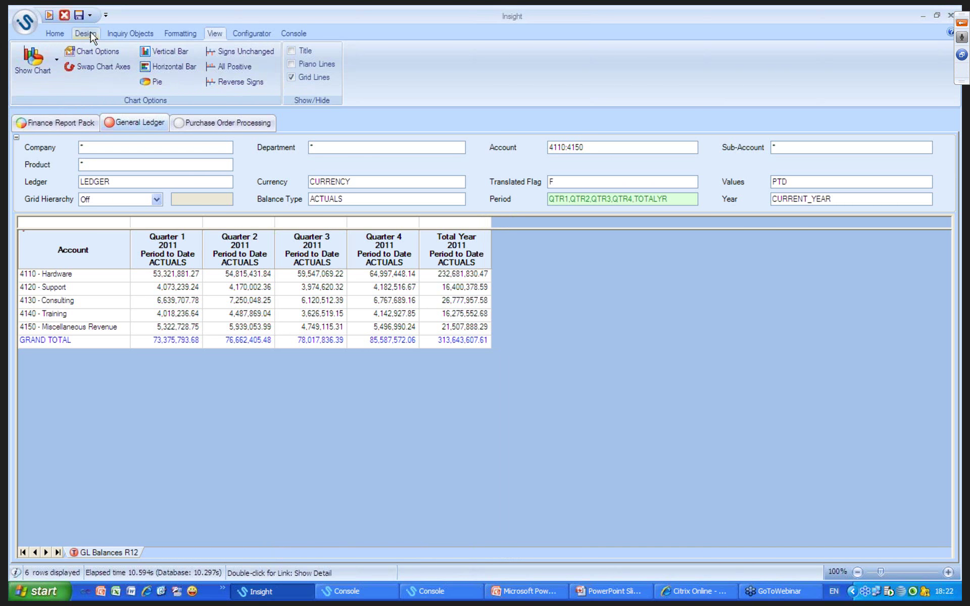
{"action": "left_click", "coordinate": [85, 34]}
{"action": "left_click", "coordinate": [41, 62]}
{"action": "double_click", "coordinate": [249, 212]}
{"action": "left_click", "coordinate": [314, 133]}
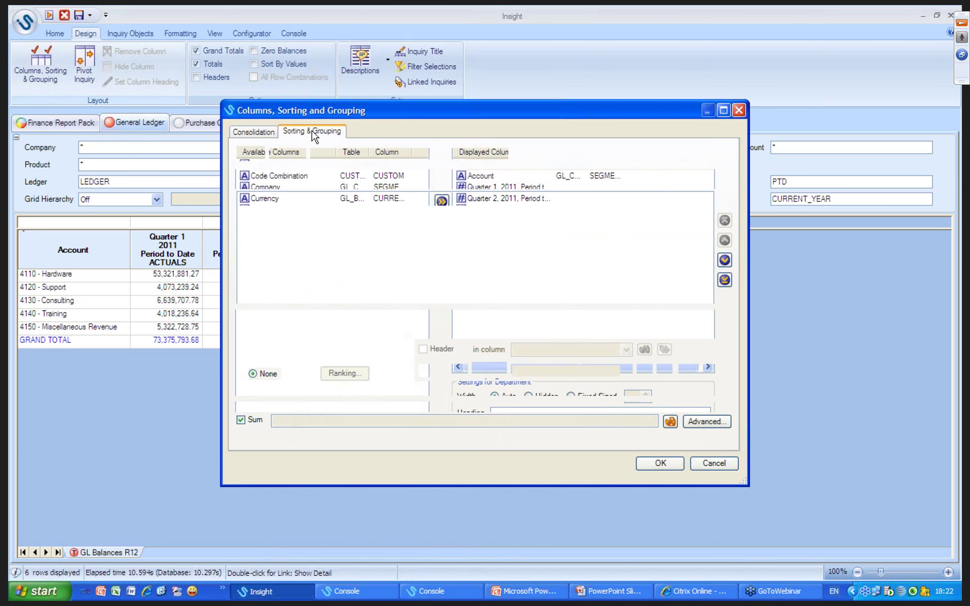
- Add Sum subtotals for the Department grouping and rerun the inquiry with F5
{"action": "left_click", "coordinate": [422, 370]}
{"action": "left_click", "coordinate": [656, 464]}
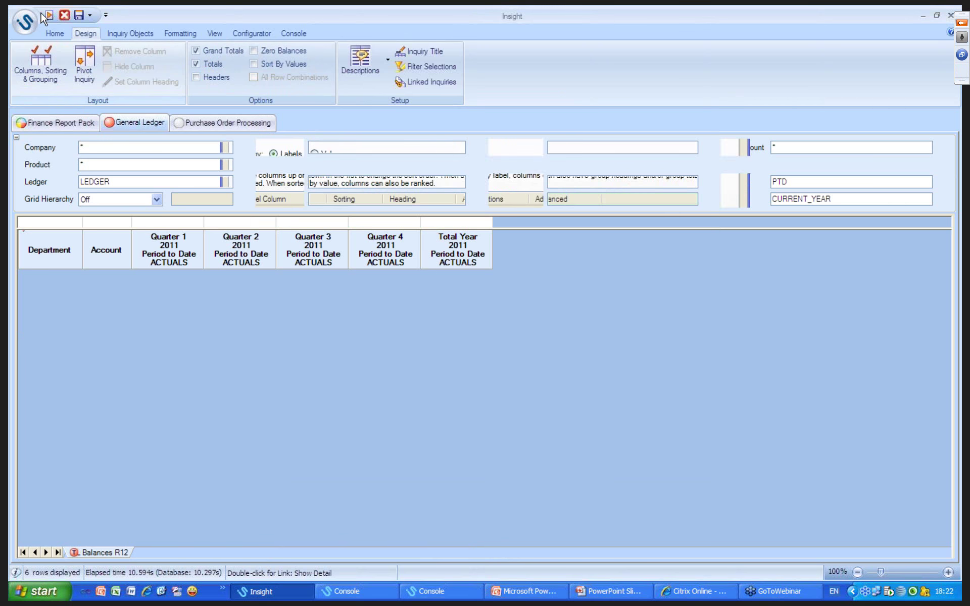
{"action": "key", "text": "F5"}
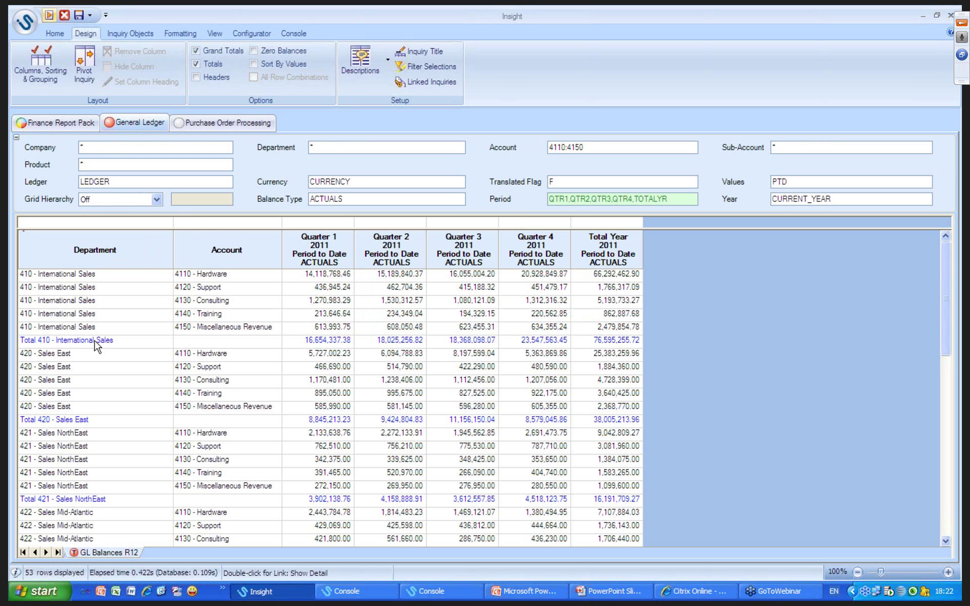
- In Console, open Revenue Trends from Recent and its 'Revenue per qrt by department' sheet
{"action": "left_click", "coordinate": [343, 595]}
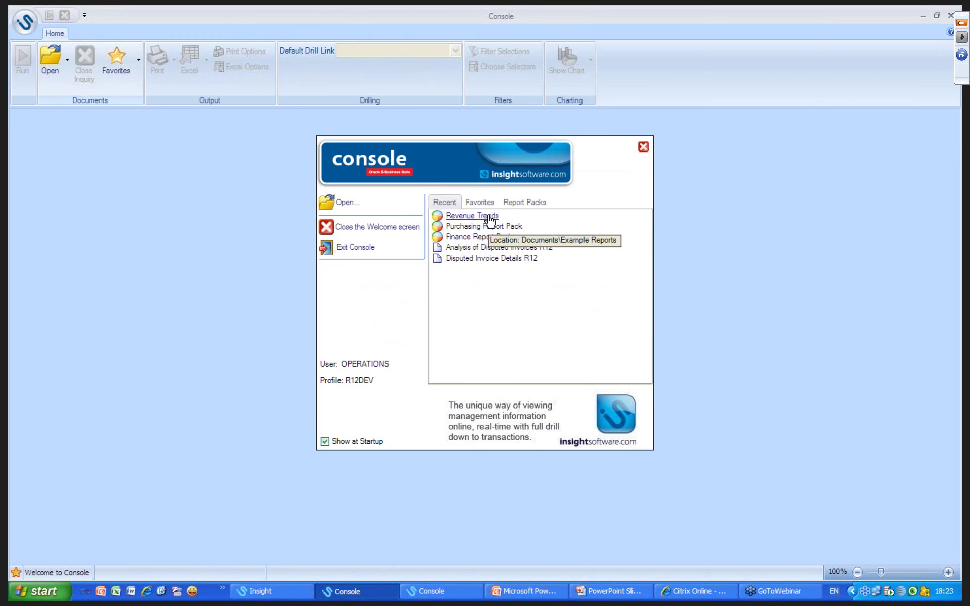
{"action": "left_click", "coordinate": [487, 215]}
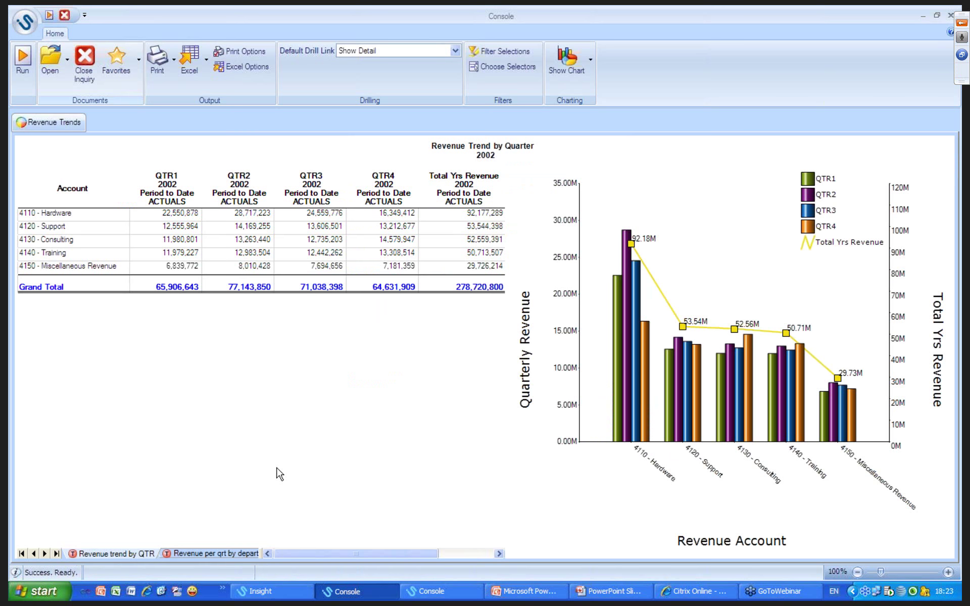
{"action": "left_click", "coordinate": [221, 555]}
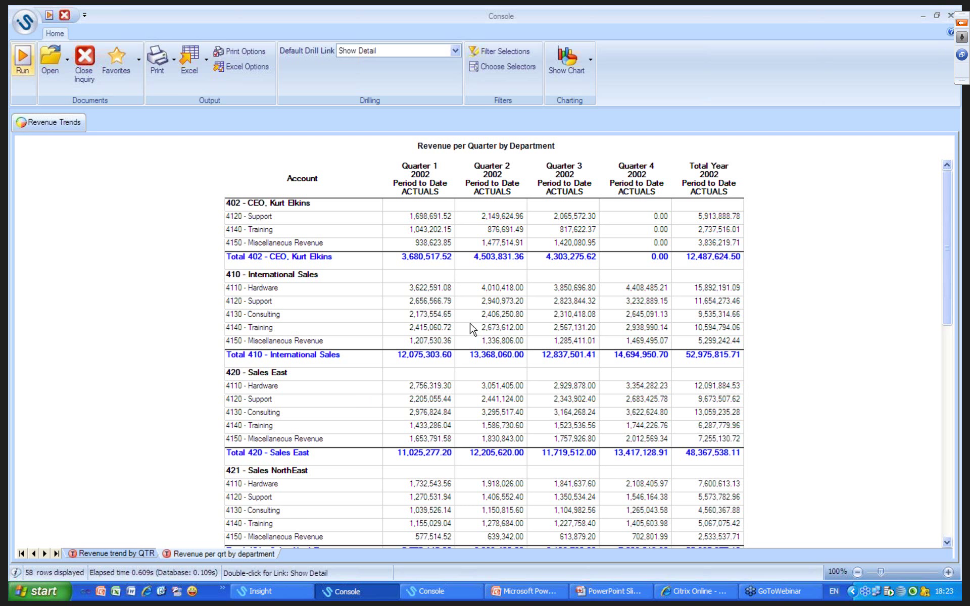
- Back in Insight, open the Finance Report Pack on its Aged Debtors sheet
{"action": "left_click", "coordinate": [280, 598]}
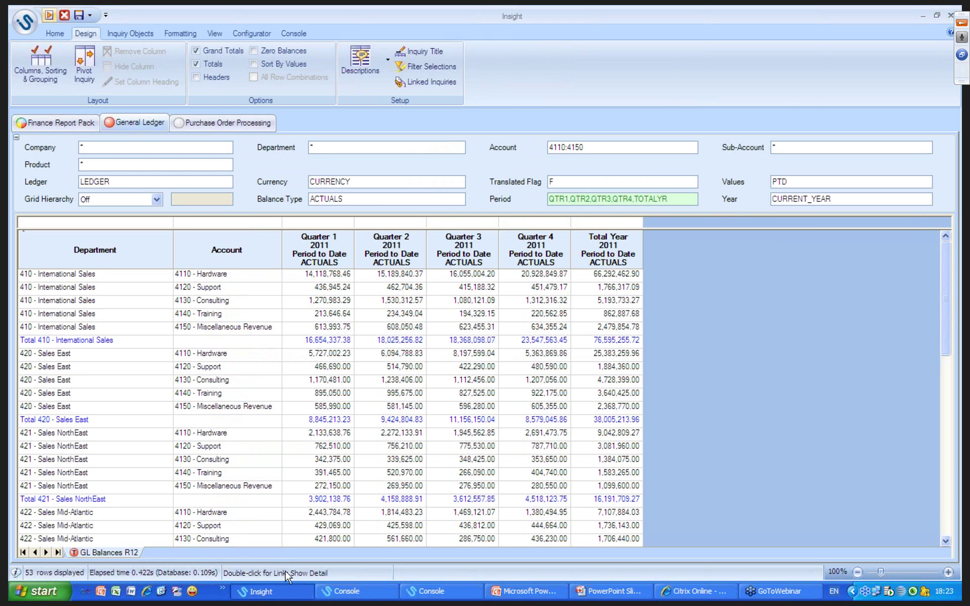
{"action": "left_click", "coordinate": [66, 124]}
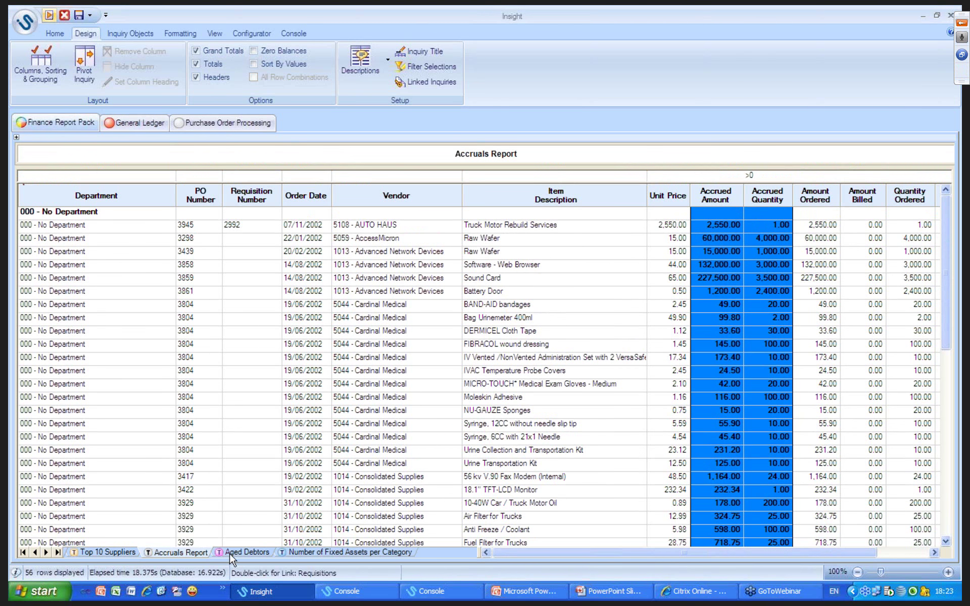
{"action": "left_click", "coordinate": [231, 553]}
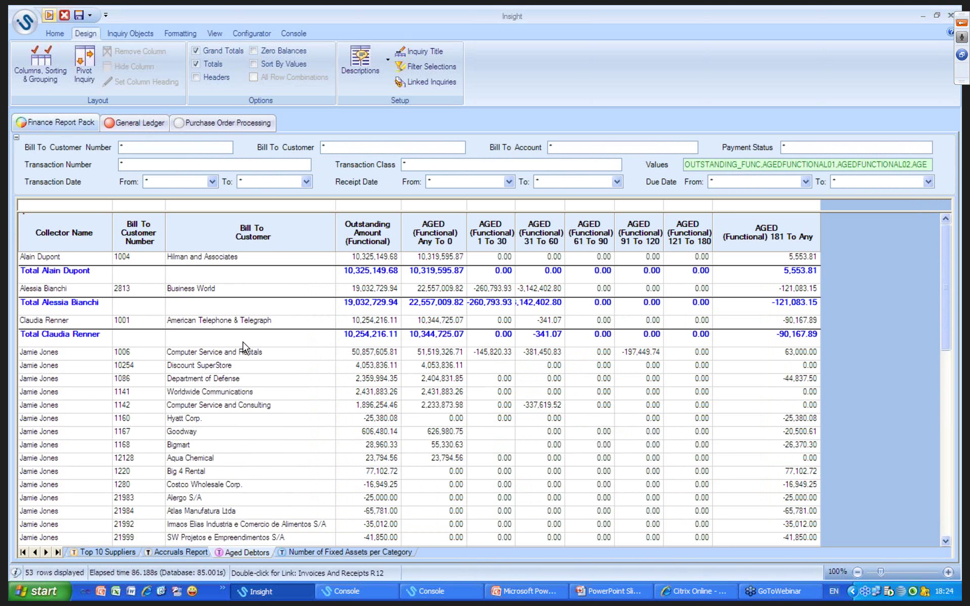
- Select a collector total row and a 1 To 30 cell, then cancel the New inquiry templates
{"action": "left_click", "coordinate": [60, 341]}
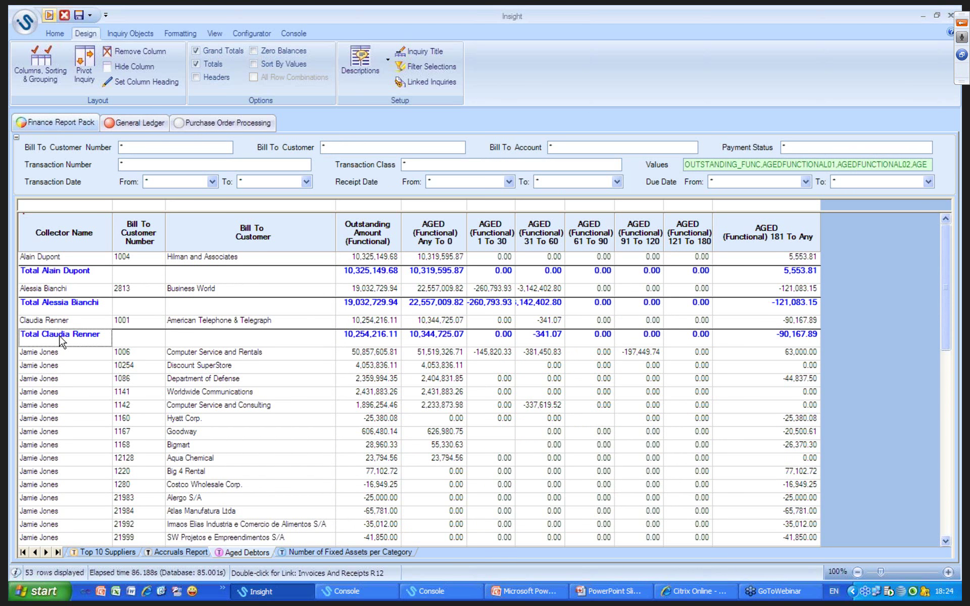
{"action": "left_click", "coordinate": [508, 372]}
{"action": "left_click", "coordinate": [55, 33]}
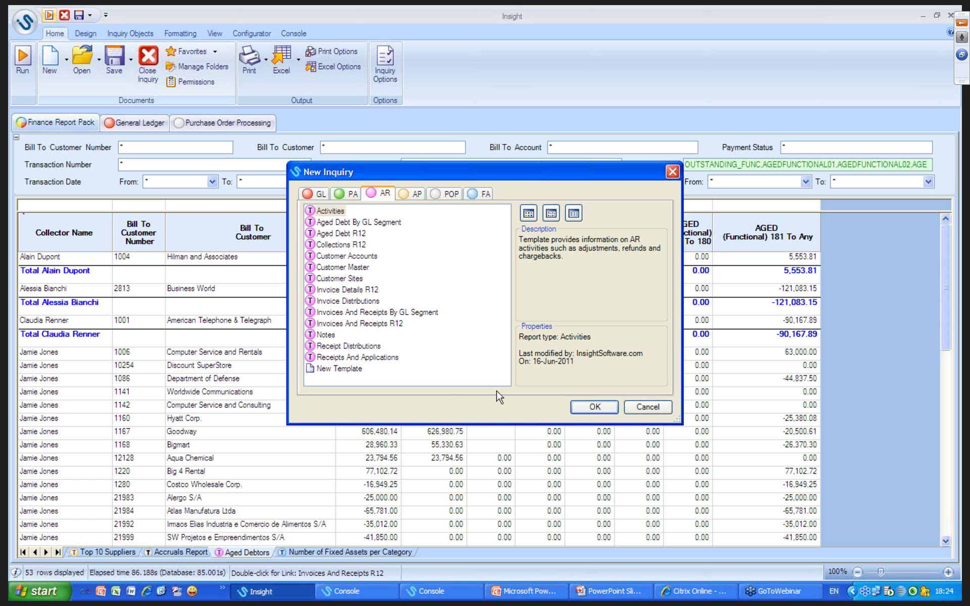
{"action": "left_click", "coordinate": [646, 408]}
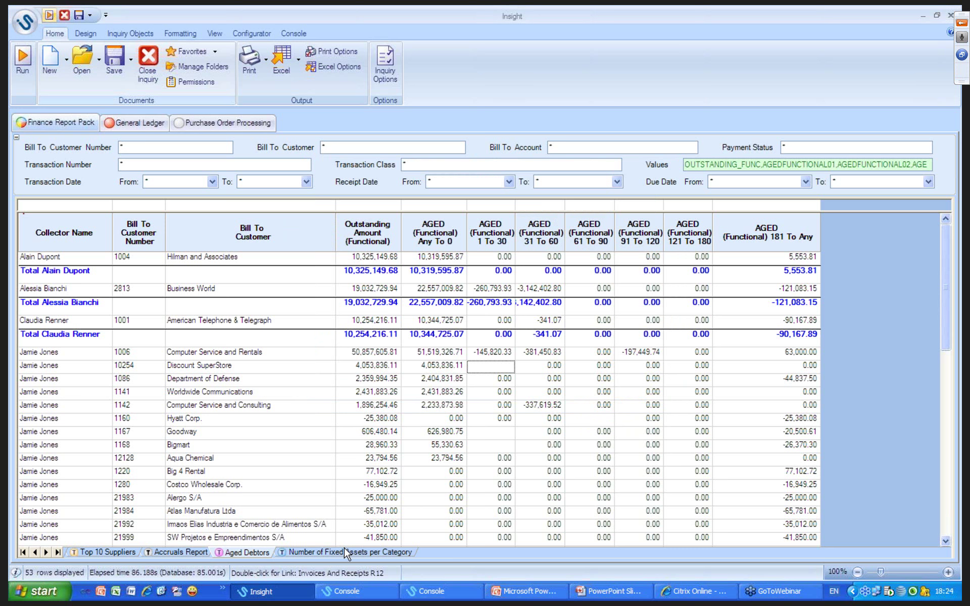
- Bring up the Purchasing Report Pack in Console and select the CONSULTING commodity rows
{"action": "left_click", "coordinate": [434, 596]}
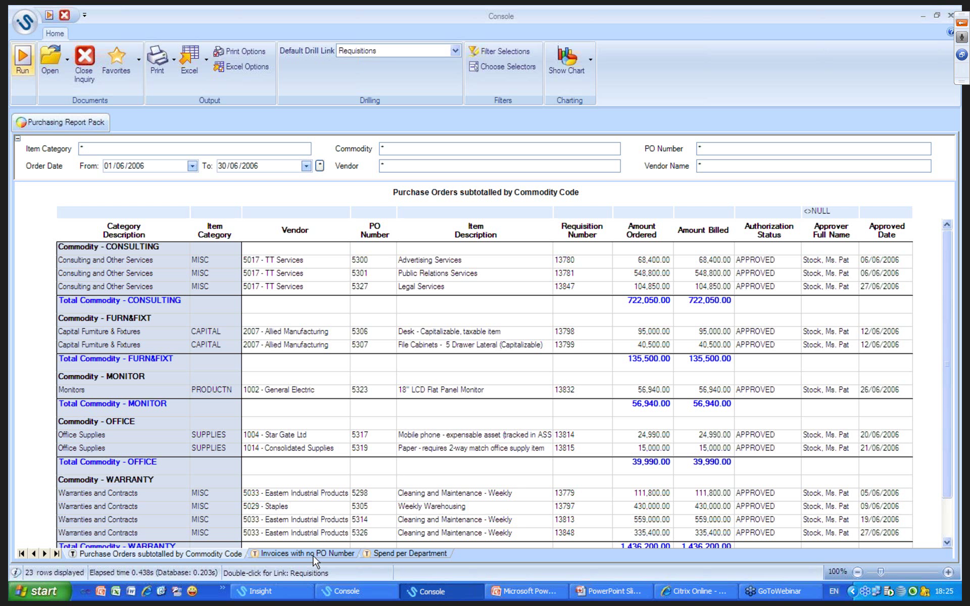
{"action": "left_click", "coordinate": [132, 249]}
{"action": "left_click", "coordinate": [131, 262]}
- Drill down to requisition 13780's details, then return to the Purchasing Report Pack
{"action": "left_click", "coordinate": [570, 262]}
{"action": "right_click", "coordinate": [569, 262]}
{"action": "mouse_move", "coordinate": [586, 269]}
{"action": "left_click", "coordinate": [702, 269]}
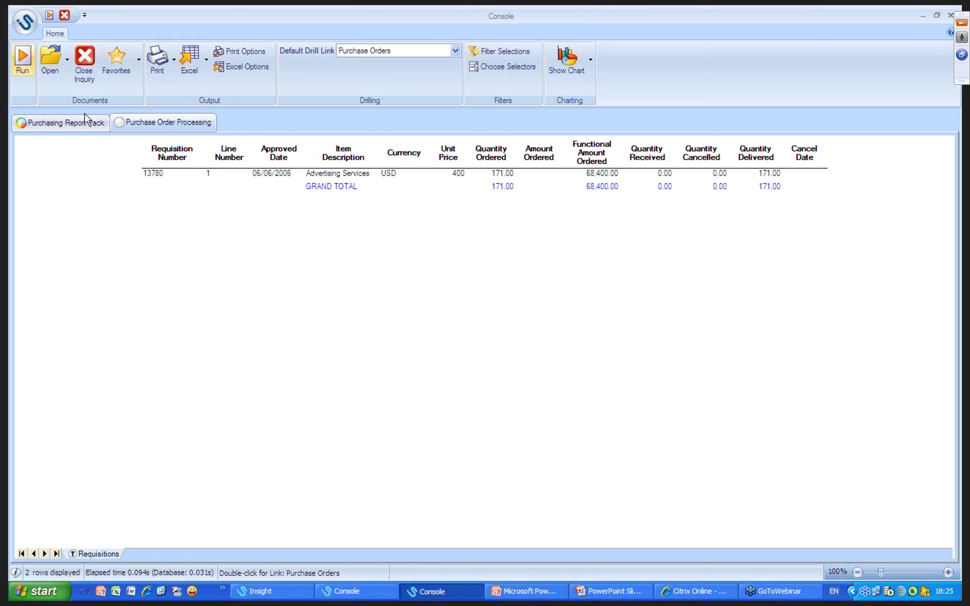
{"action": "left_click", "coordinate": [78, 123]}
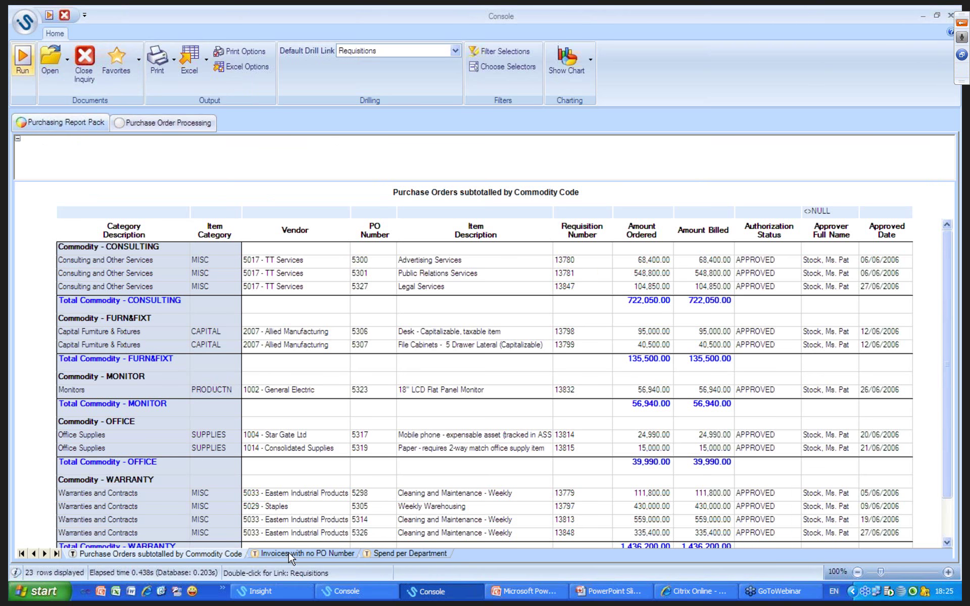
- Open the Invoices with no PO Number report and highlight its grand total of 1,518,832.28
{"action": "left_click", "coordinate": [289, 552]}
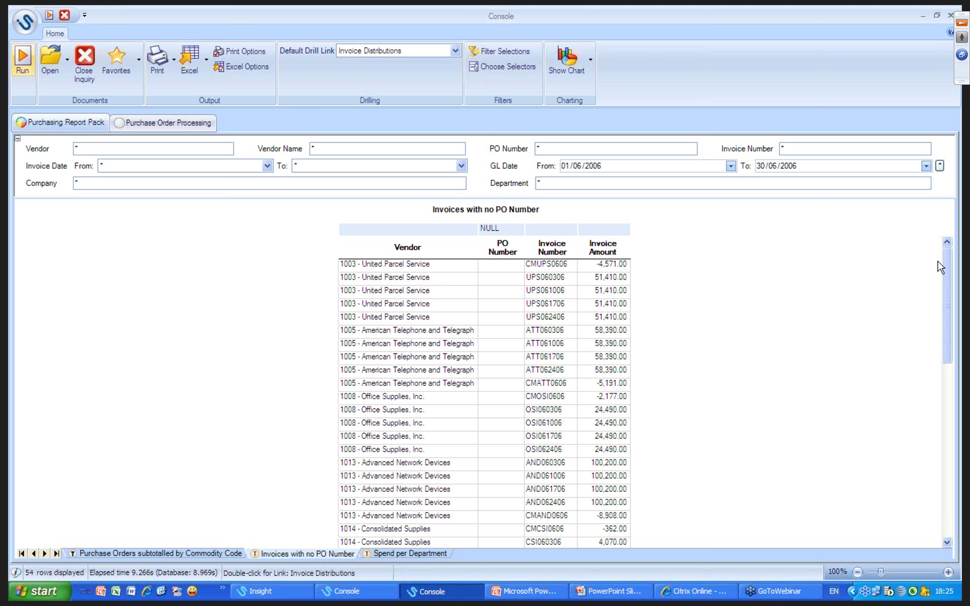
{"action": "left_click_drag", "start_coordinate": [951, 266], "coordinate": [950, 441]}
{"action": "left_click", "coordinate": [610, 534]}
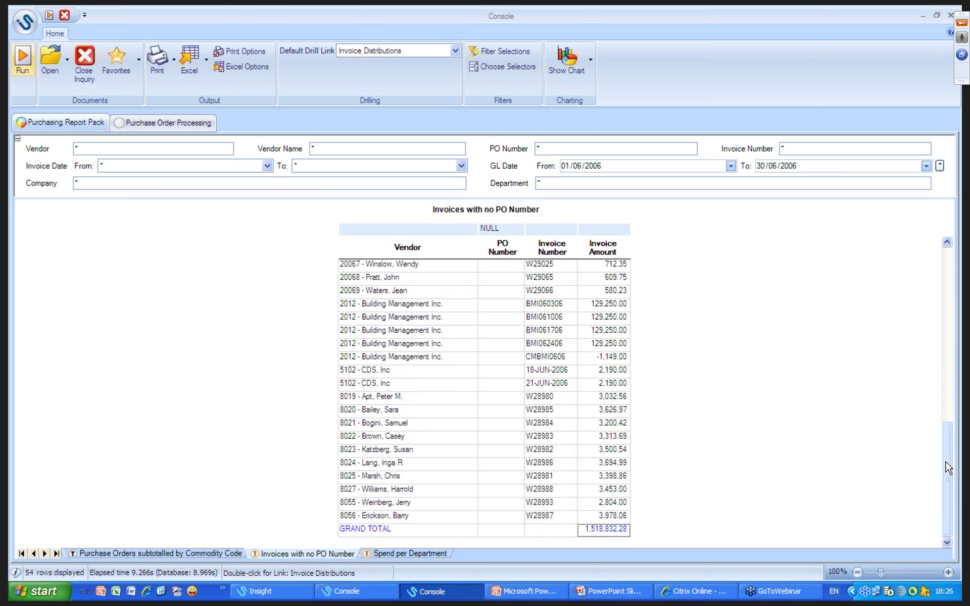
- Switch to the Spend per Department report and point out Sales East's Cleaning and Maintenance spend
{"action": "left_click_drag", "start_coordinate": [947, 459], "coordinate": [949, 326]}
{"action": "scroll", "coordinate": [576, 438], "scroll_direction": "up", "scroll_amount": 3}
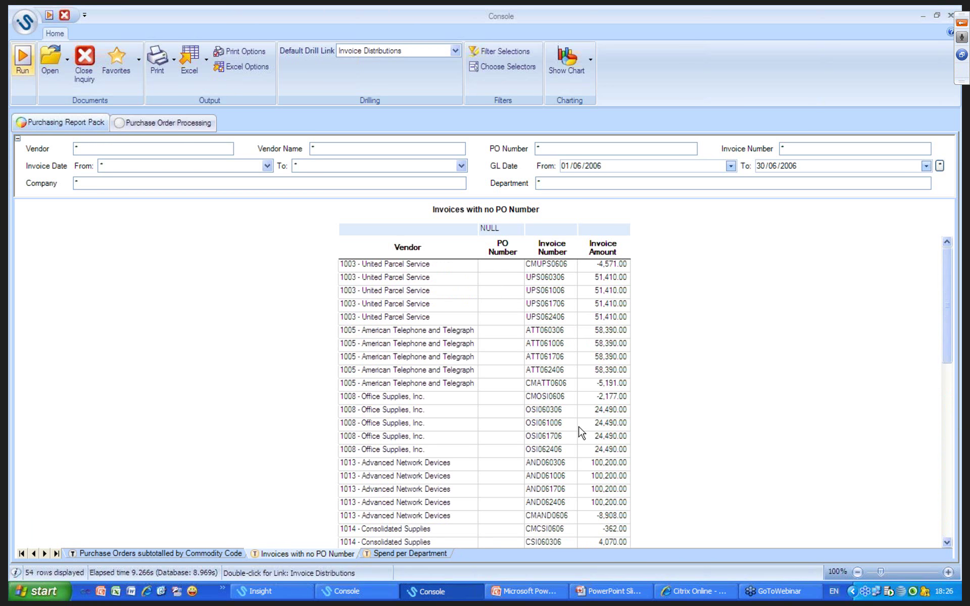
{"action": "left_click", "coordinate": [412, 555]}
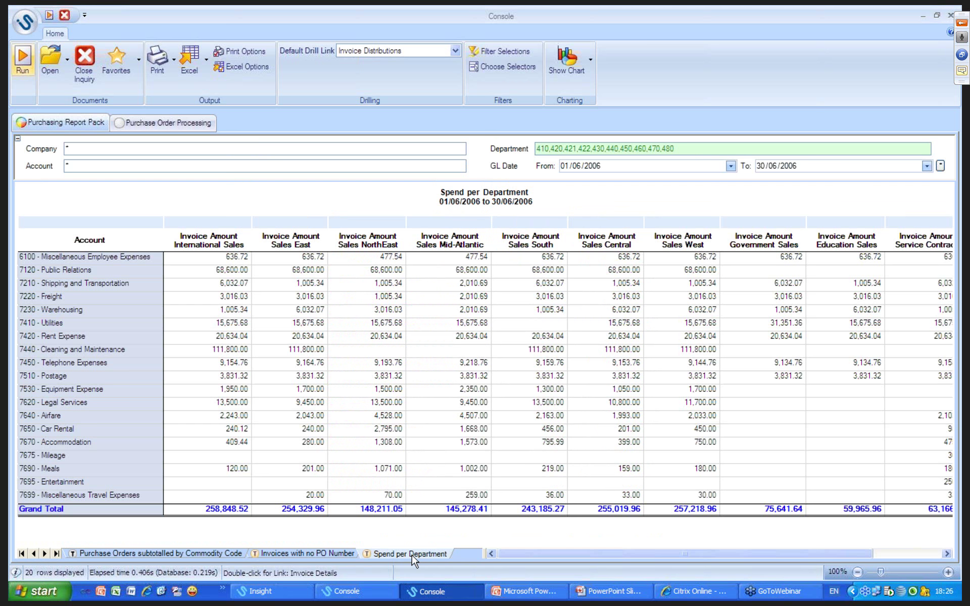
{"action": "left_click", "coordinate": [307, 352]}
{"action": "left_click", "coordinate": [226, 284]}
{"action": "left_click", "coordinate": [285, 291]}
{"action": "left_click", "coordinate": [340, 297]}
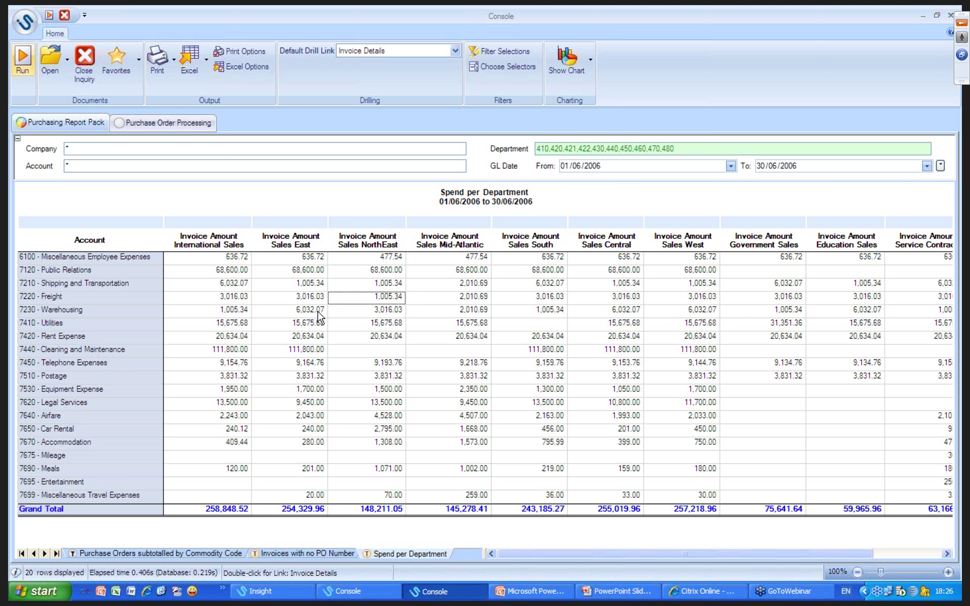
- Create a new Accounts Payable inquiry from the Invoice Distributions R12 template
{"action": "left_click", "coordinate": [285, 597]}
{"action": "left_click", "coordinate": [49, 69]}
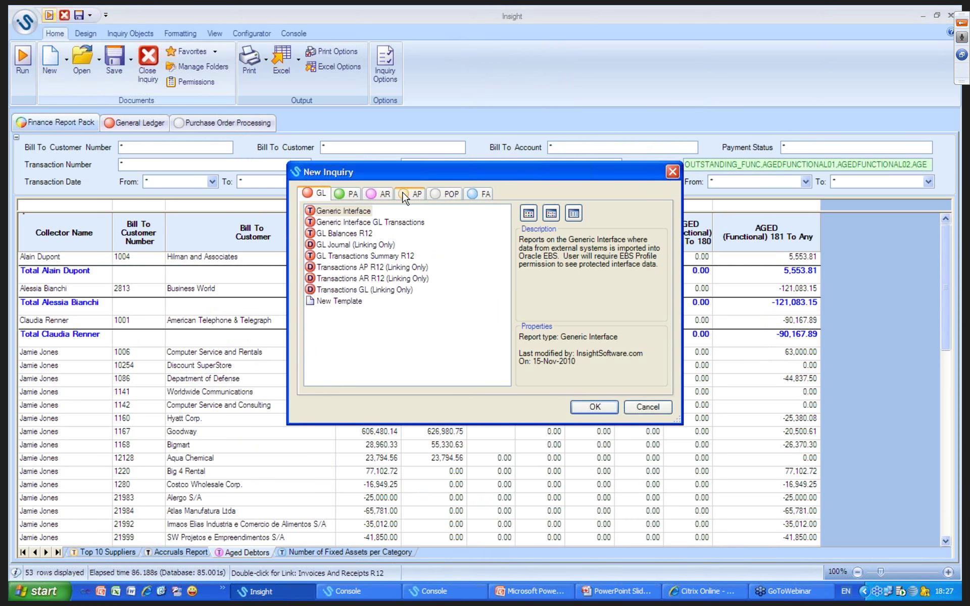
{"action": "left_click", "coordinate": [410, 194]}
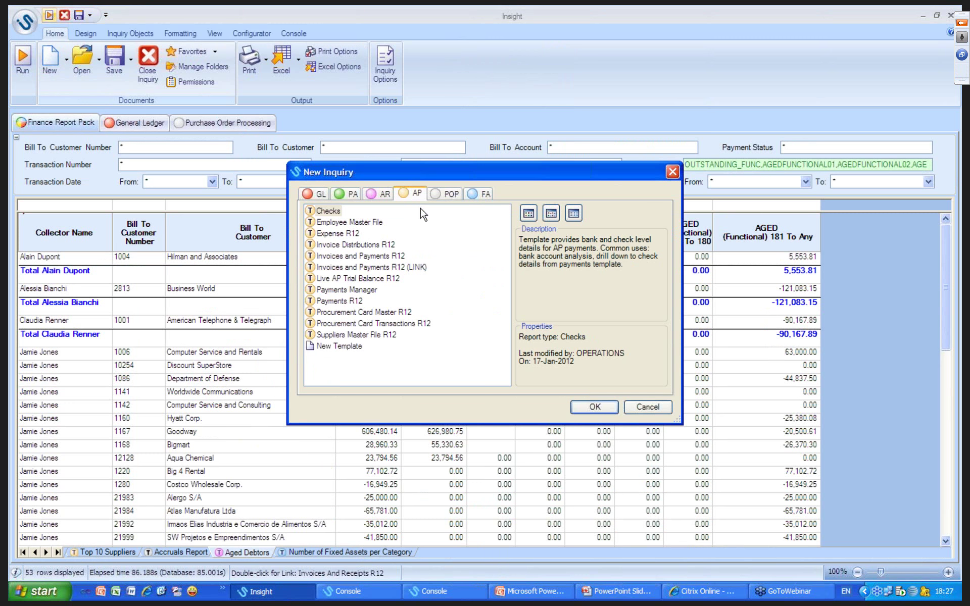
{"action": "double_click", "coordinate": [360, 245]}
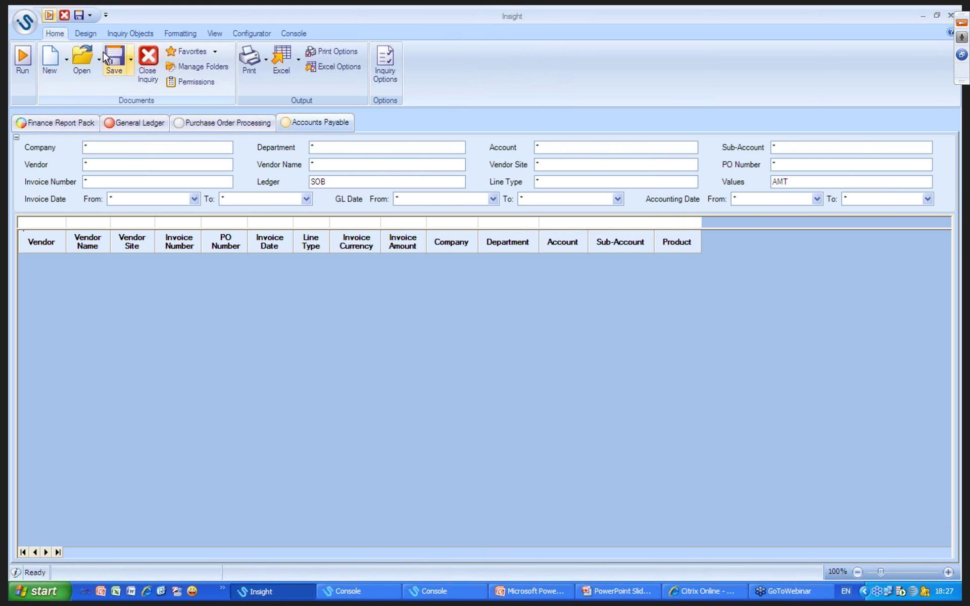
- Browse the extra columns available, searching 'attrib', then cancel both column dialogs unchanged
{"action": "left_click", "coordinate": [87, 33]}
{"action": "left_click", "coordinate": [41, 63]}
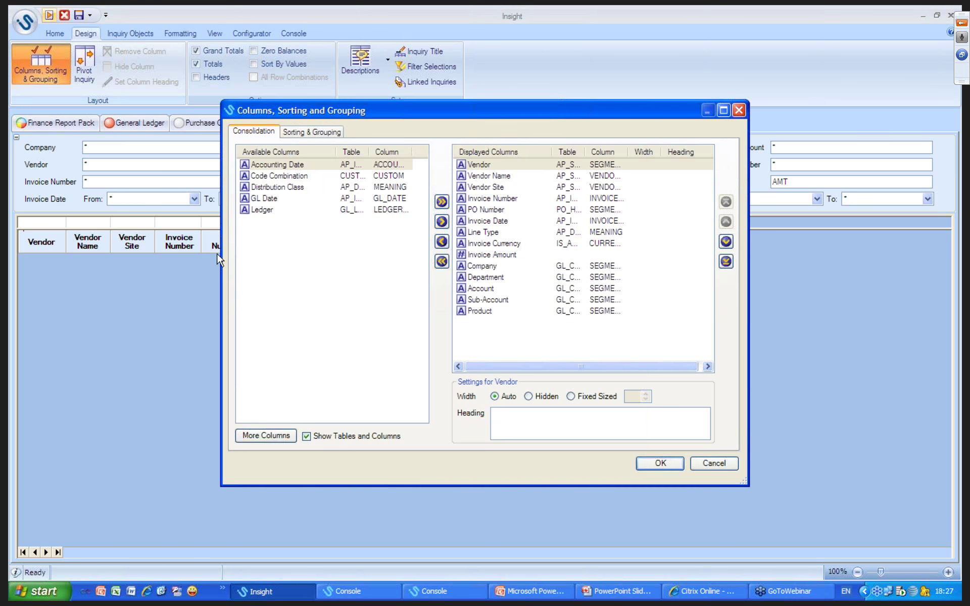
{"action": "left_click", "coordinate": [266, 435]}
{"action": "type", "text": "attrib"}
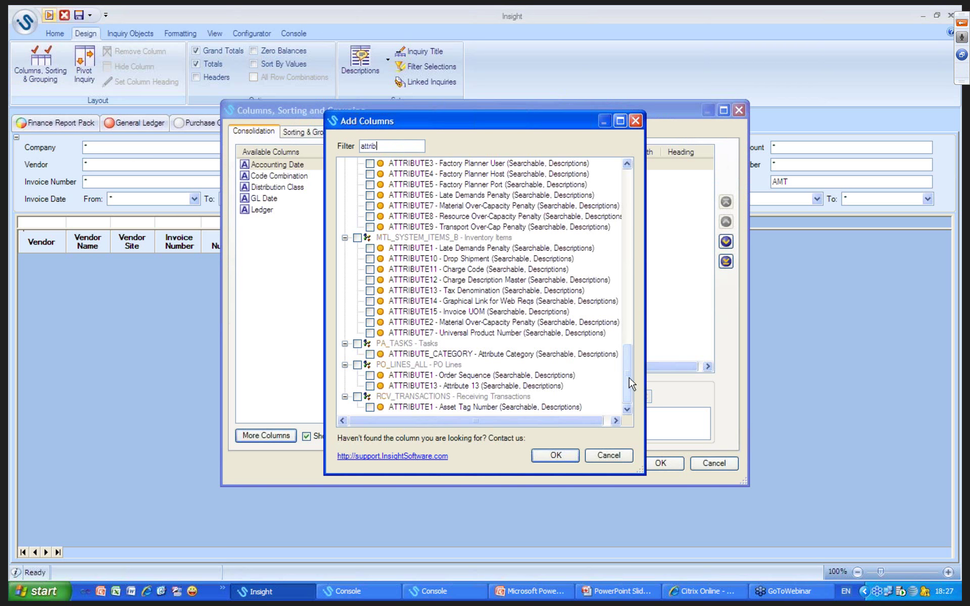
{"action": "left_click_drag", "start_coordinate": [628, 382], "coordinate": [639, 200]}
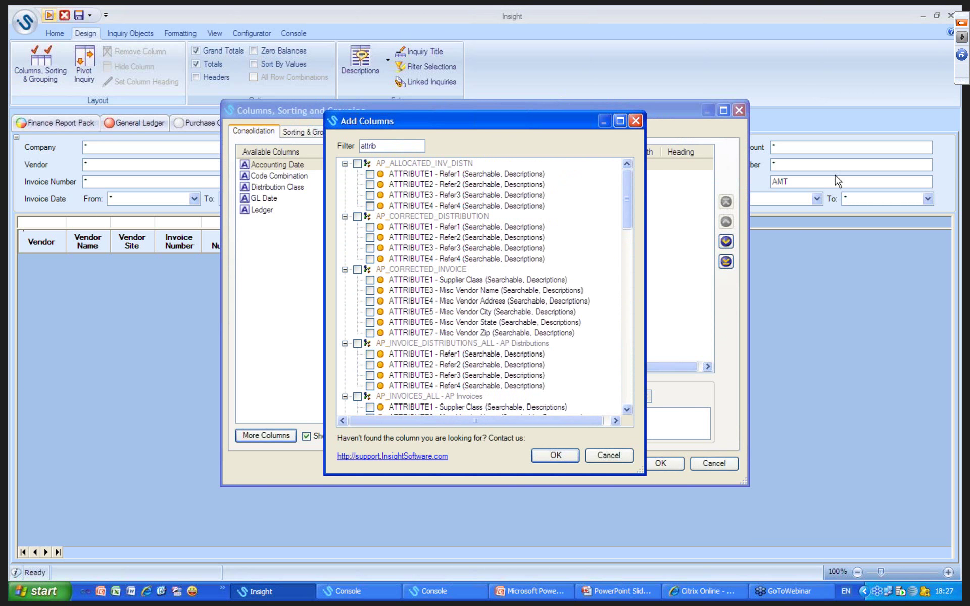
{"action": "left_click", "coordinate": [898, 36]}
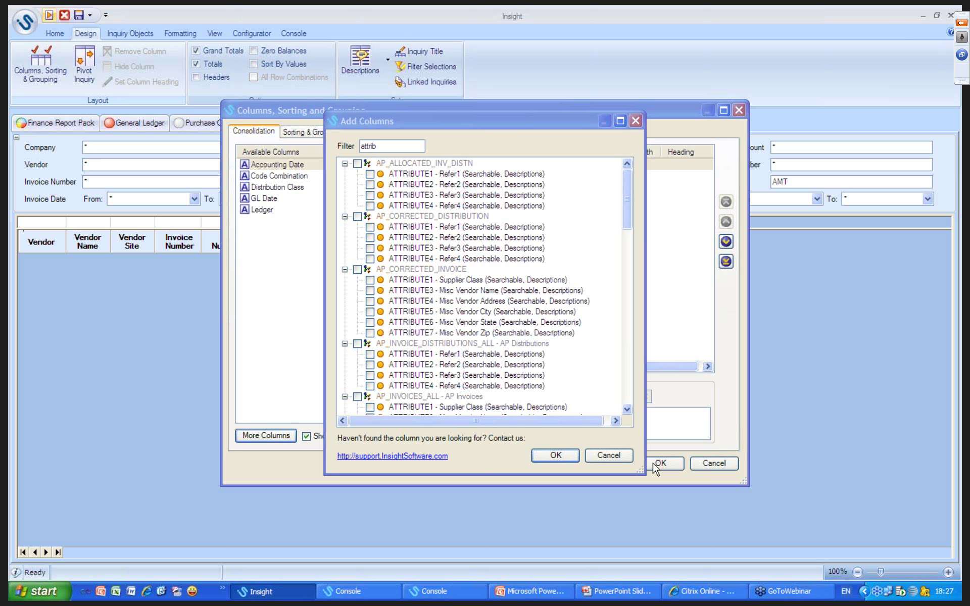
{"action": "left_click", "coordinate": [608, 455]}
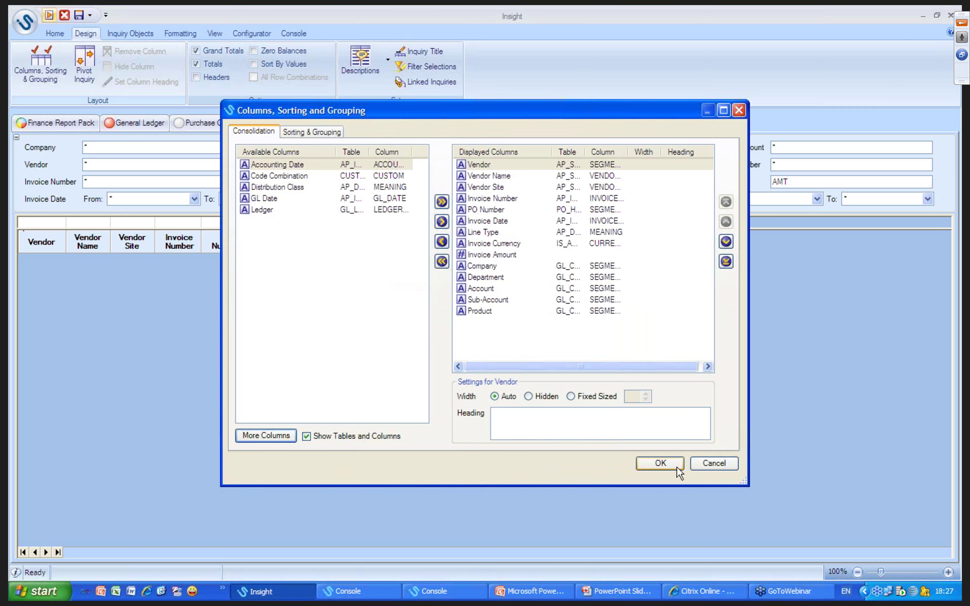
{"action": "left_click", "coordinate": [720, 463]}
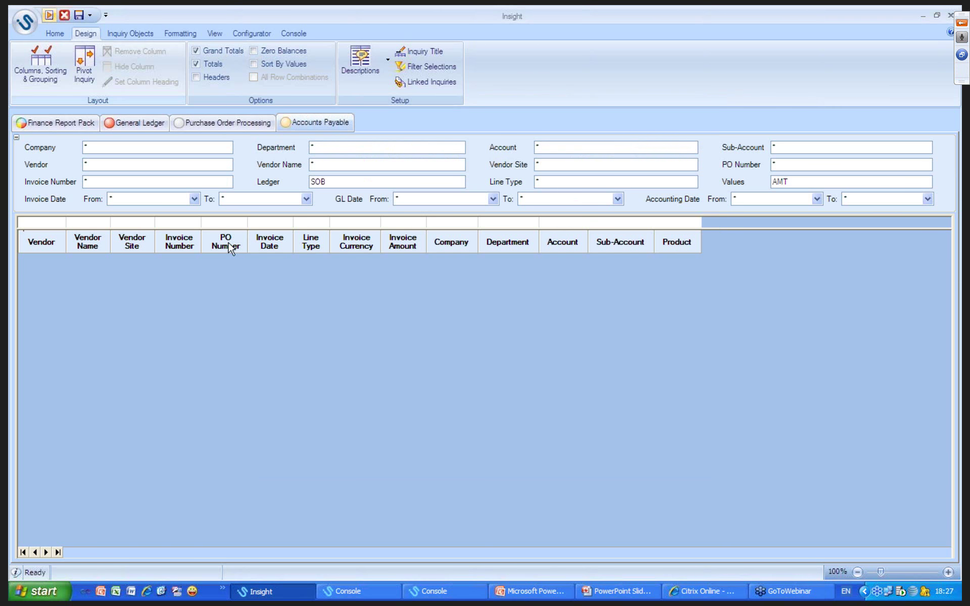
- Return to Aged Debtors and confirm its Print Options with Break after totals enabled
{"action": "left_click", "coordinate": [70, 126]}
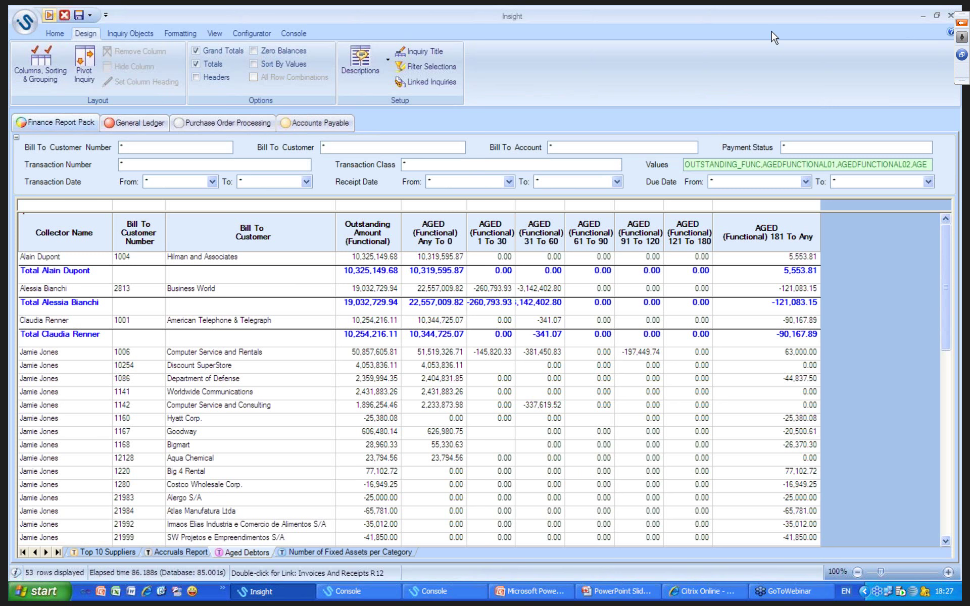
{"action": "left_click", "coordinate": [55, 34]}
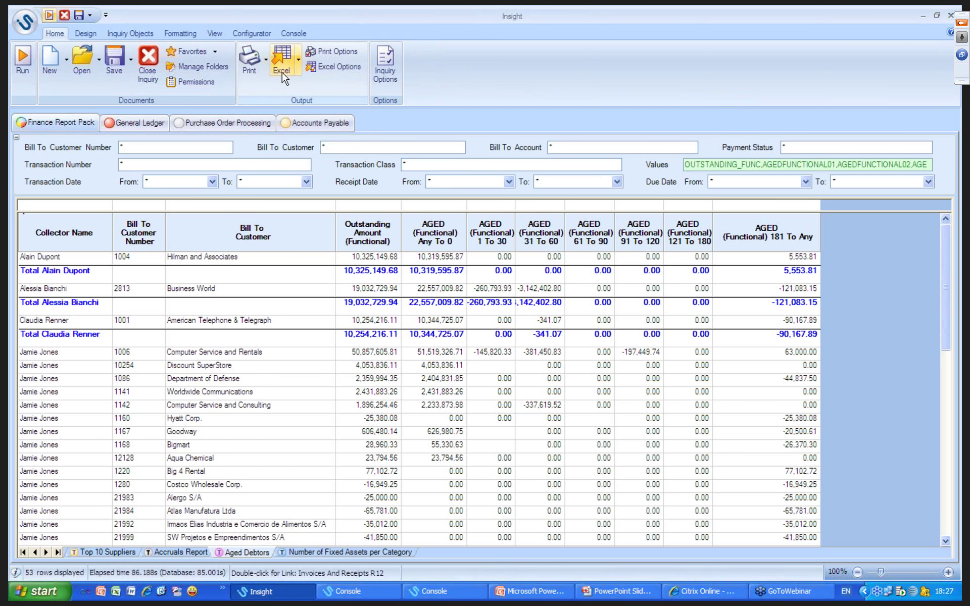
{"action": "left_click", "coordinate": [332, 49]}
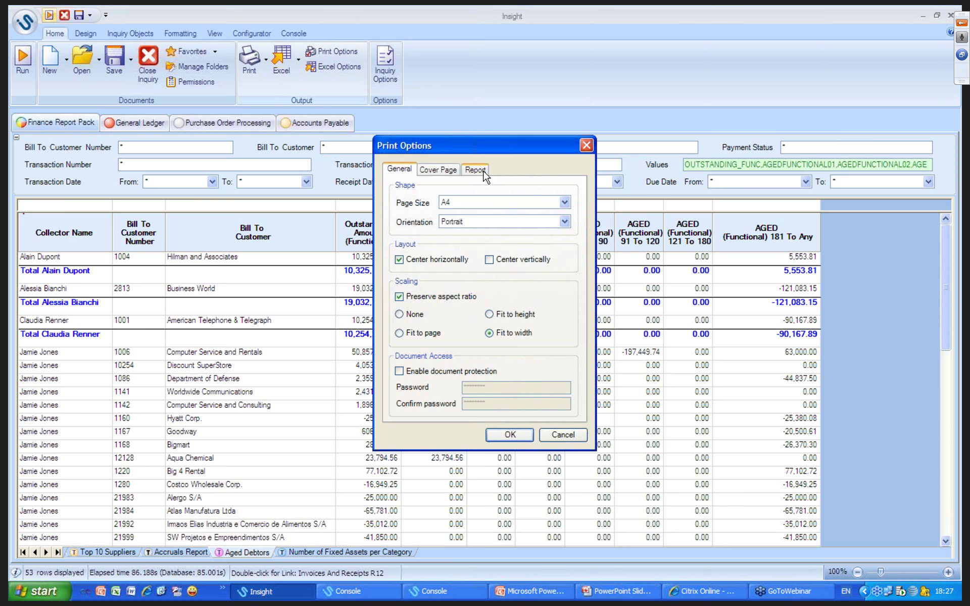
{"action": "left_click", "coordinate": [483, 173]}
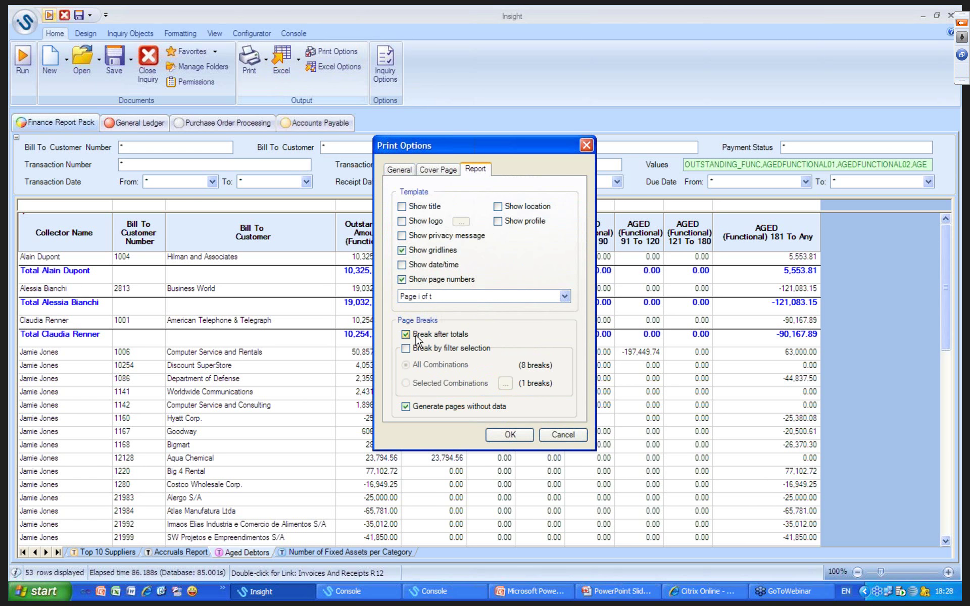
{"action": "left_click", "coordinate": [515, 435]}
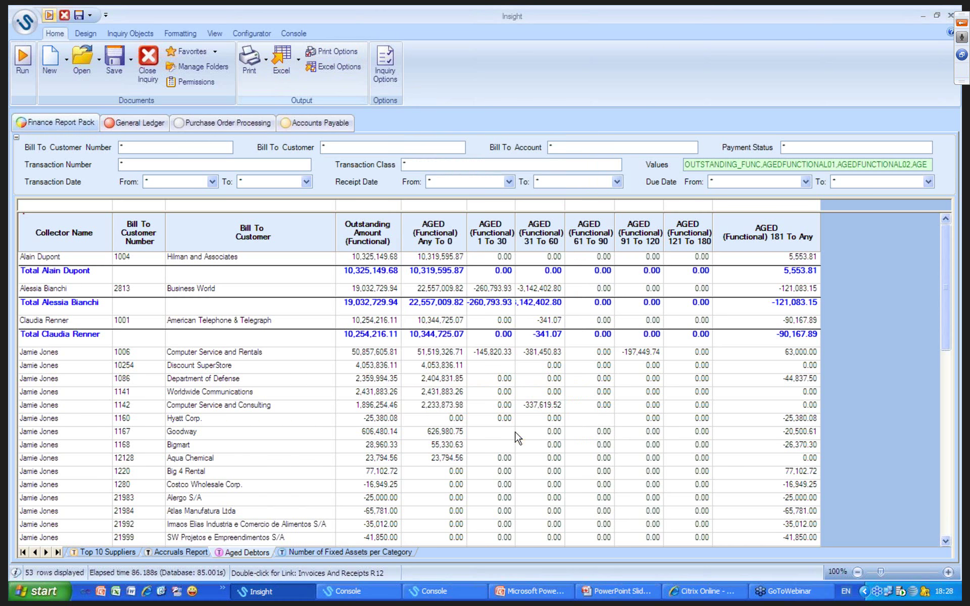
- Export Aged Debtors to PDF and view it maximized in Adobe Reader at 100% zoom
{"action": "left_click", "coordinate": [248, 58]}
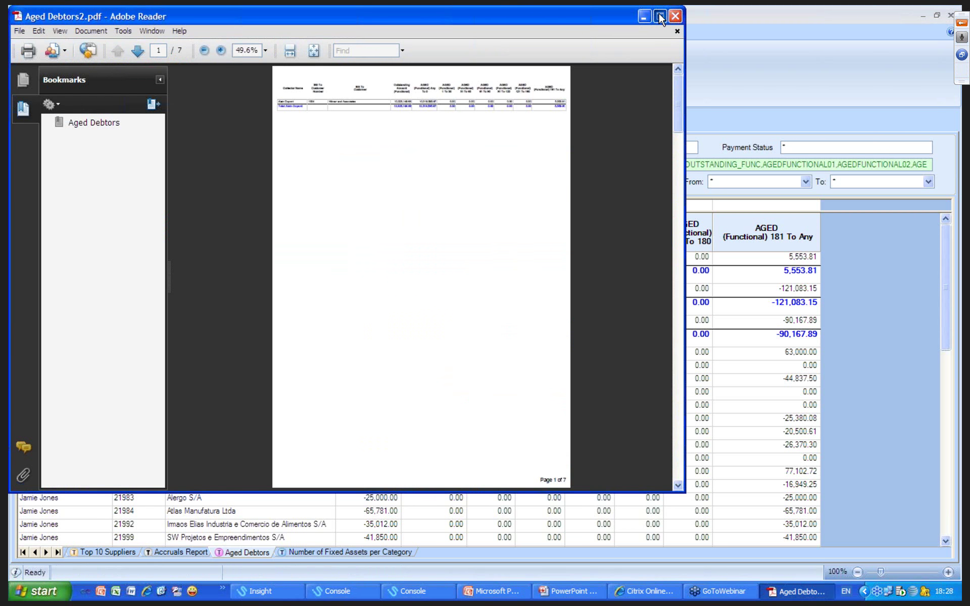
{"action": "left_click", "coordinate": [658, 16]}
{"action": "left_click", "coordinate": [263, 47]}
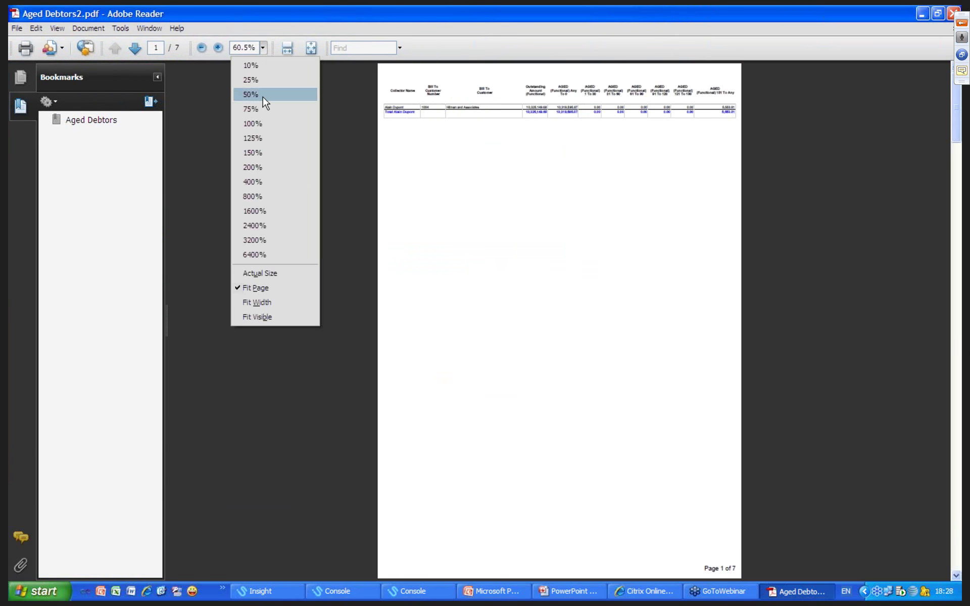
{"action": "left_click", "coordinate": [252, 126]}
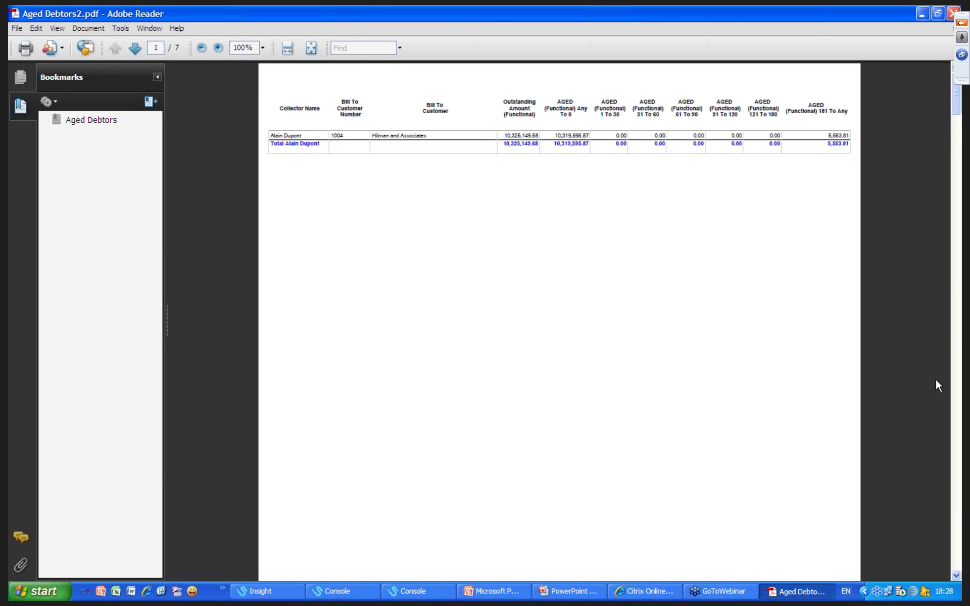